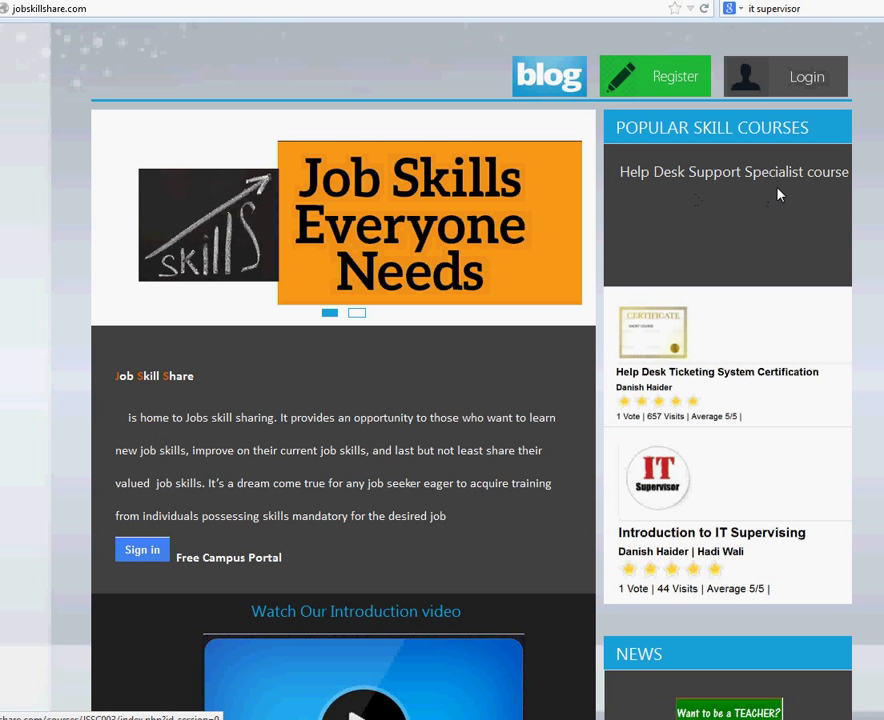
# Step: Go from the Help Desk Support course's Forums into the Cleanup & Tuning Tools forum
pyautogui.click(724, 193)
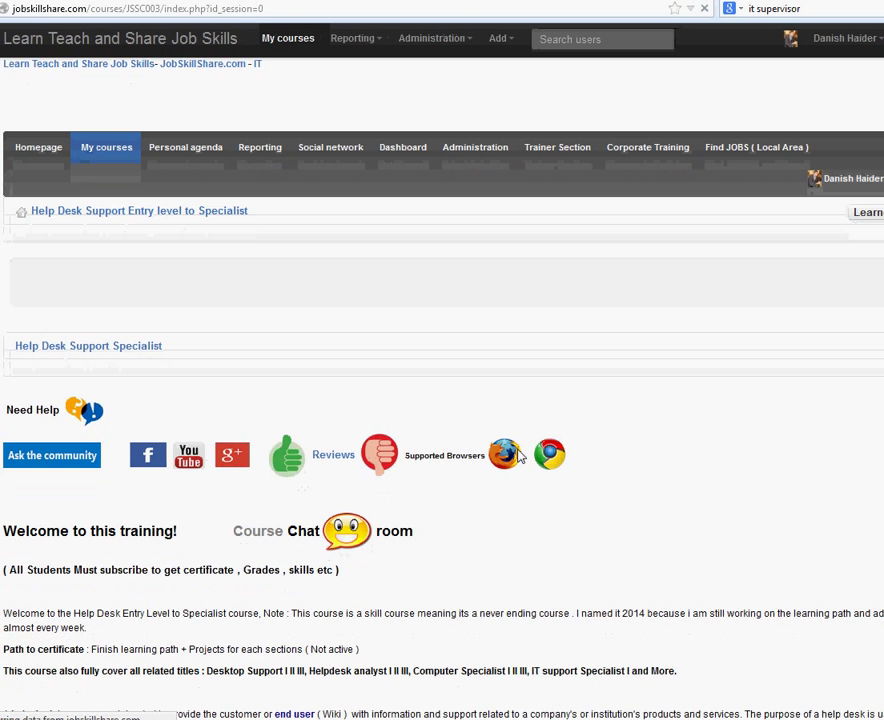
pyautogui.scroll(-5, 517, 455)
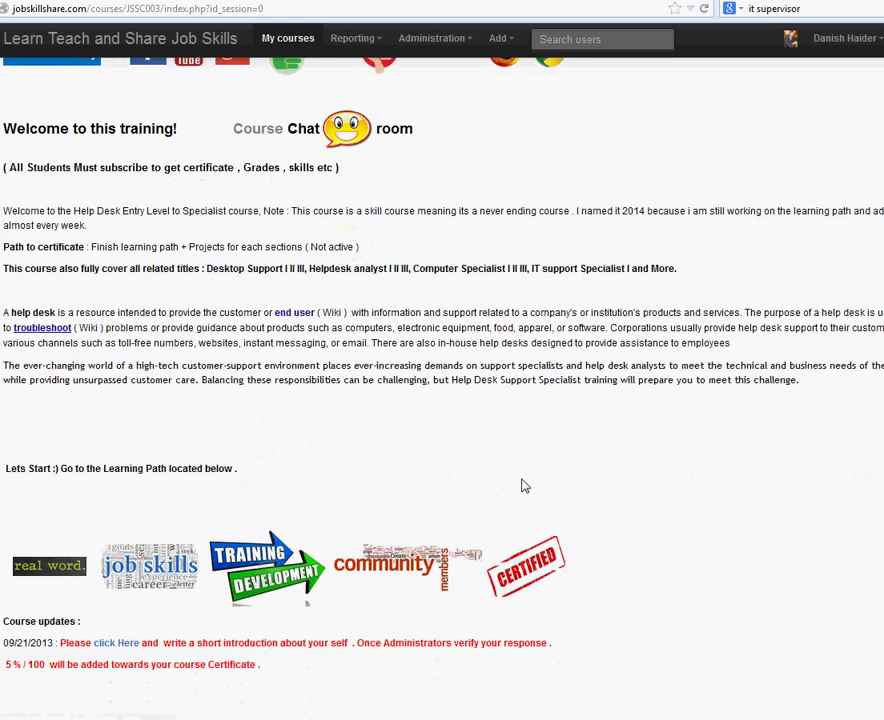
pyautogui.scroll(-7, 491, 458)
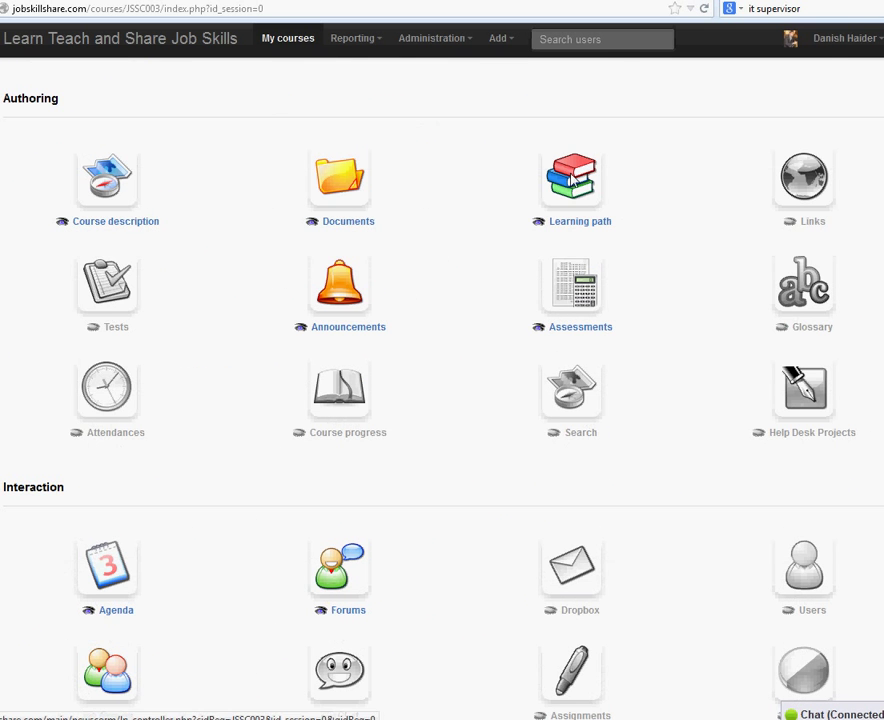
pyautogui.scroll(-2, 331, 605)
pyautogui.click(346, 388)
pyautogui.scroll(-5, 266, 499)
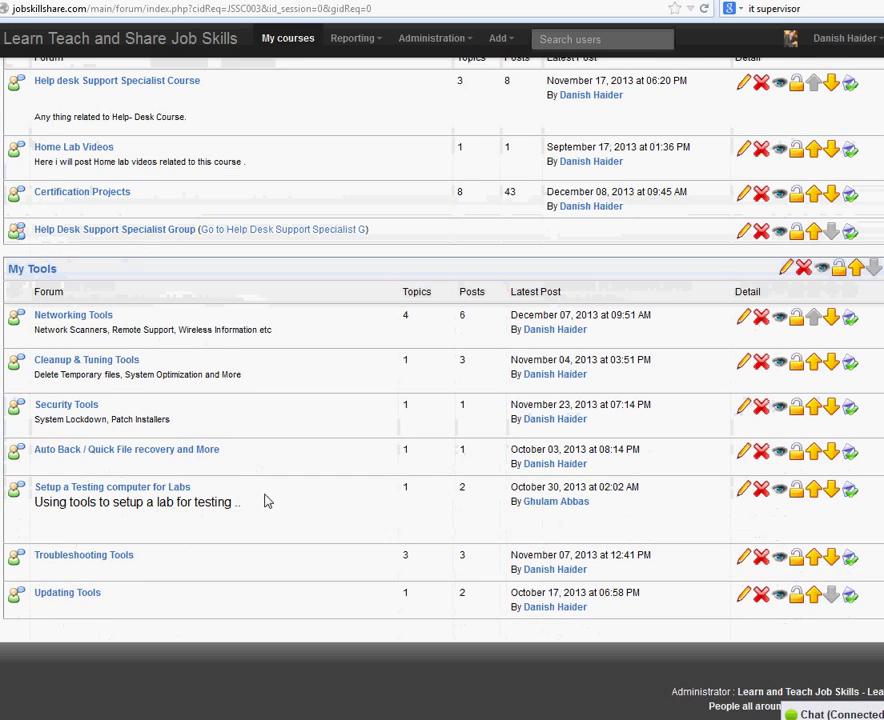
pyautogui.click(130, 361)
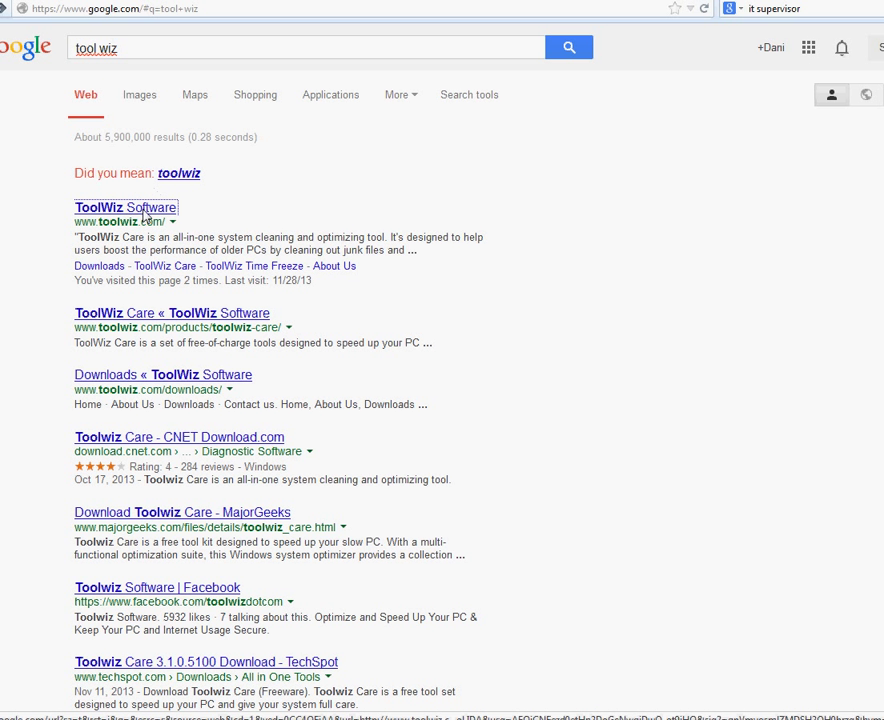
# Step: Highlight the first ToolWiz Software result's all-in-one cleaner description, then skim the results
pyautogui.moveTo(75, 239); pyautogui.dragTo(408, 258)
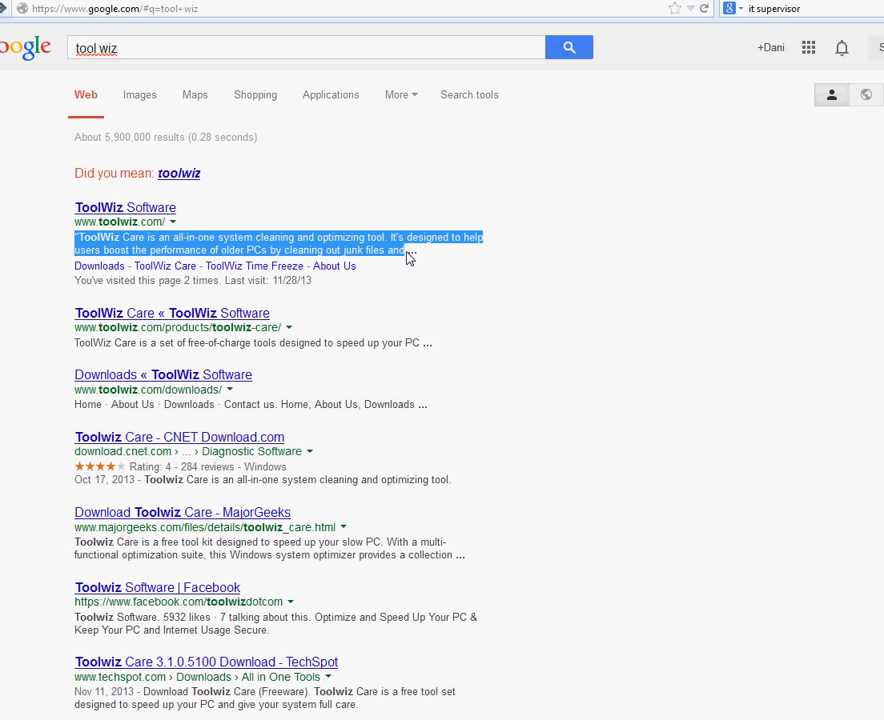
pyautogui.scroll(-1, 174, 363)
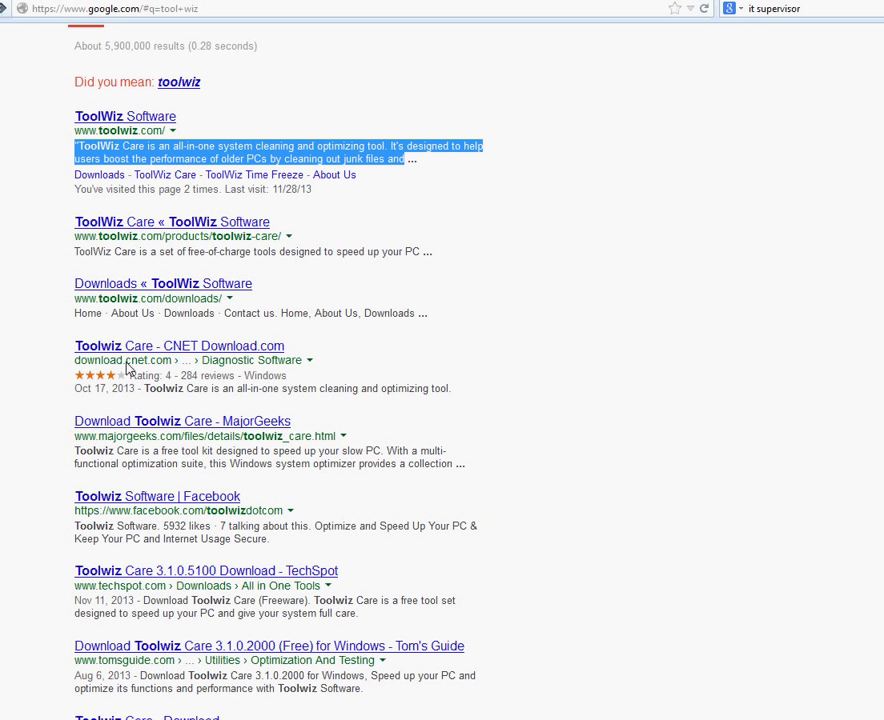
pyautogui.scroll(-1, 140, 449)
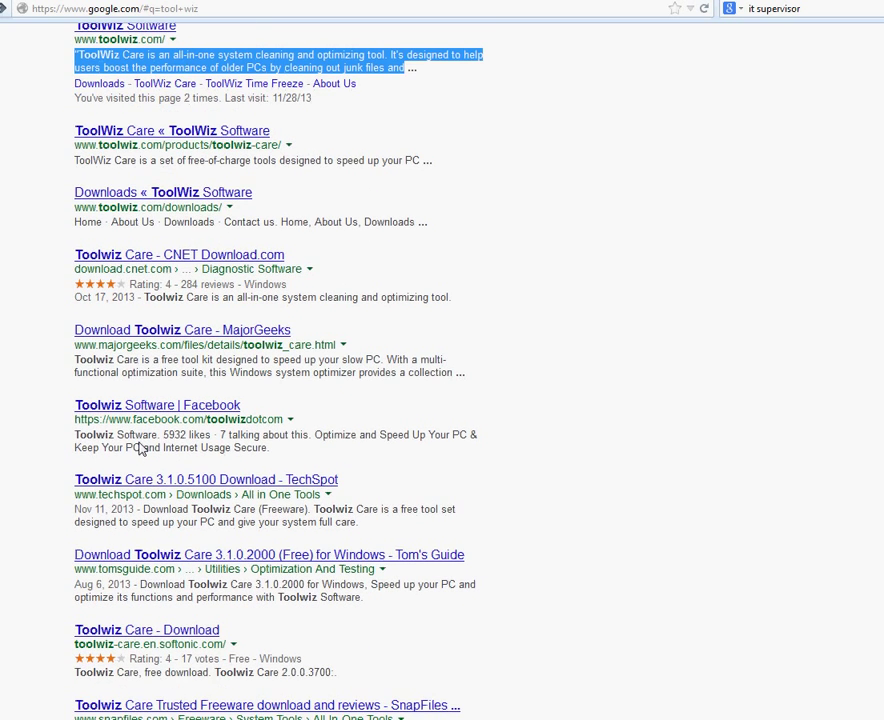
pyautogui.scroll(2, 140, 449)
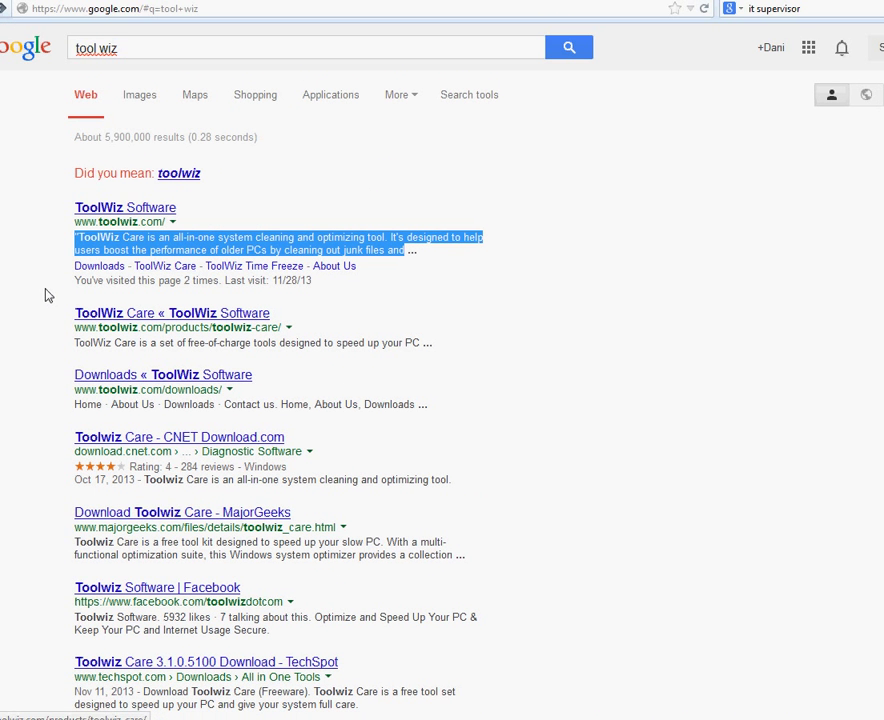
# Step: Download and save the ToolWiz Care installer from the ToolWiz Software website
pyautogui.click(145, 208)
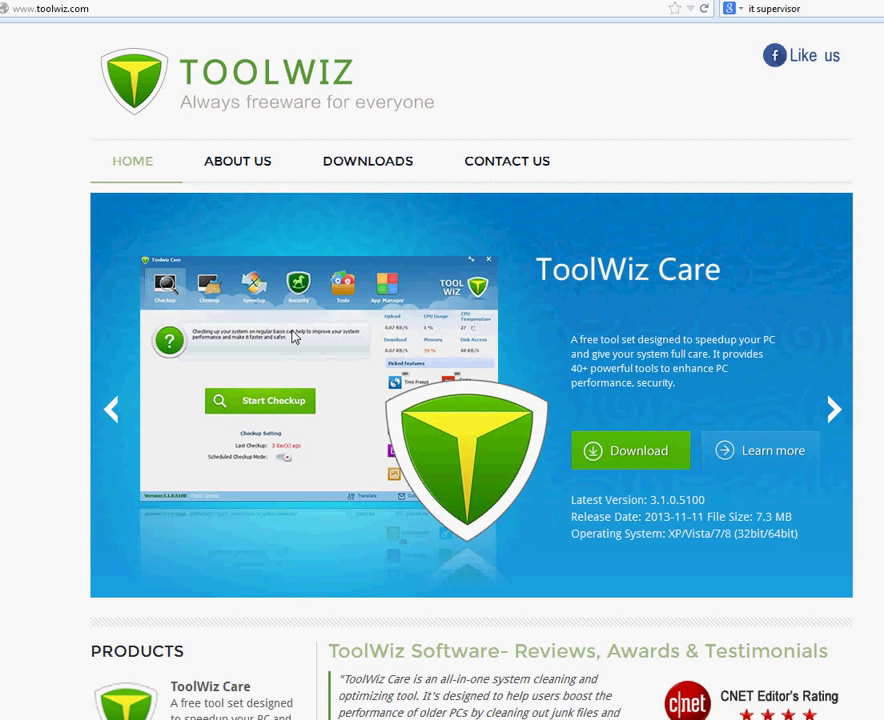
pyautogui.click(612, 450)
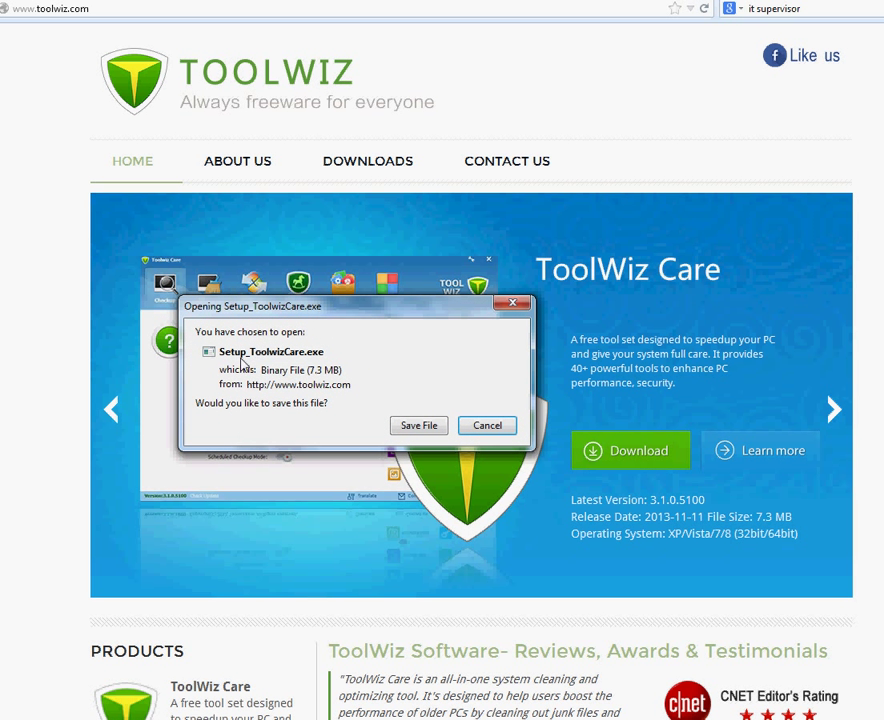
pyautogui.click(426, 430)
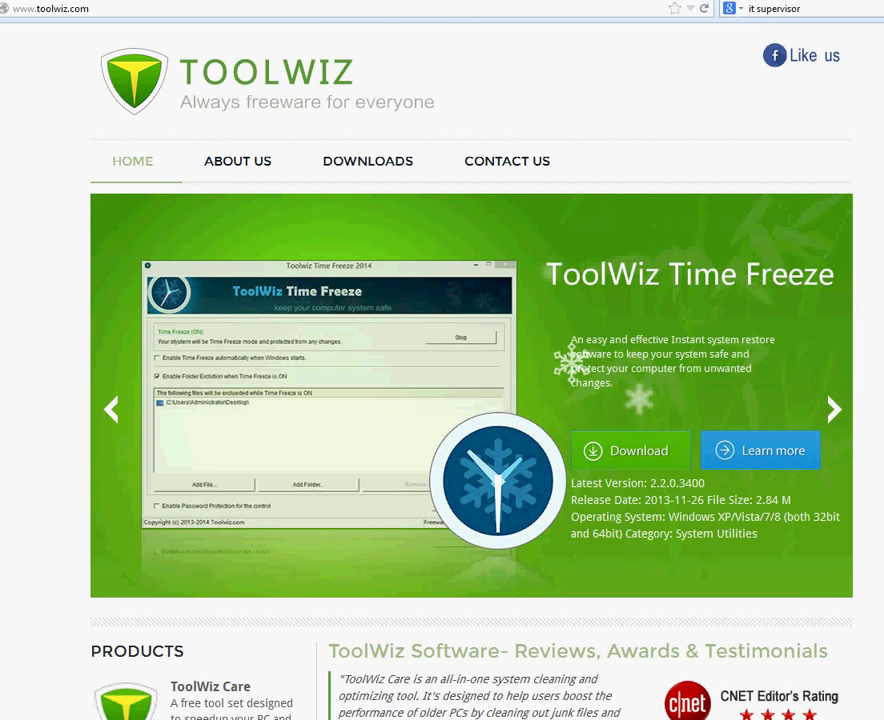
# Step: Exit fullscreen, stretch Firefox to full height, and show the recent downloads list
pyautogui.press('F11')
pyautogui.moveTo(663, 186); pyautogui.dragTo(878, 92)
pyautogui.moveTo(684, 69); pyautogui.dragTo(684, 3)
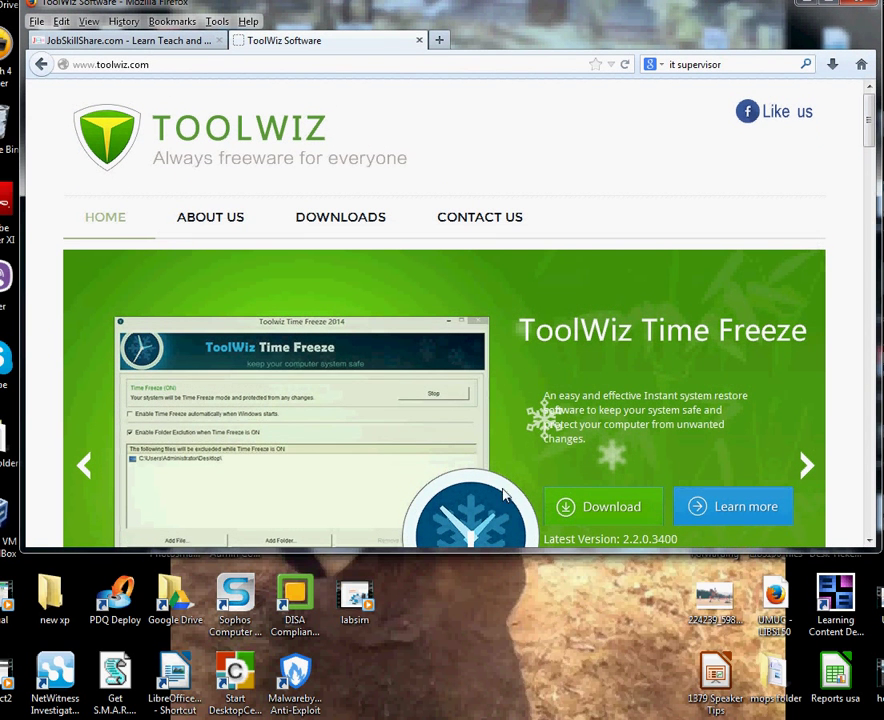
pyautogui.moveTo(519, 562); pyautogui.dragTo(529, 719)
pyautogui.click(832, 14)
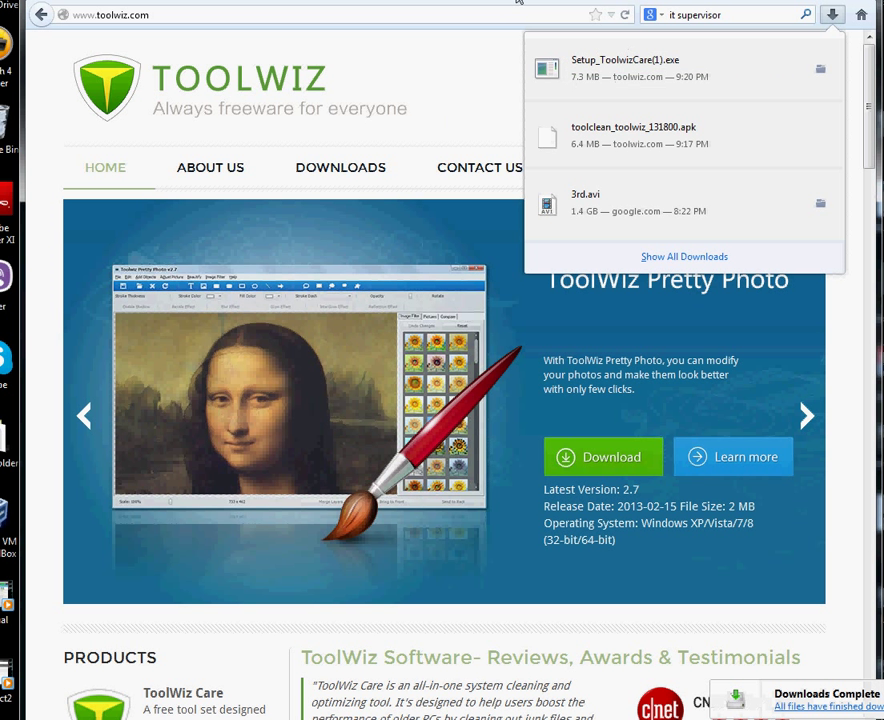
pyautogui.rightClick(585, 65)
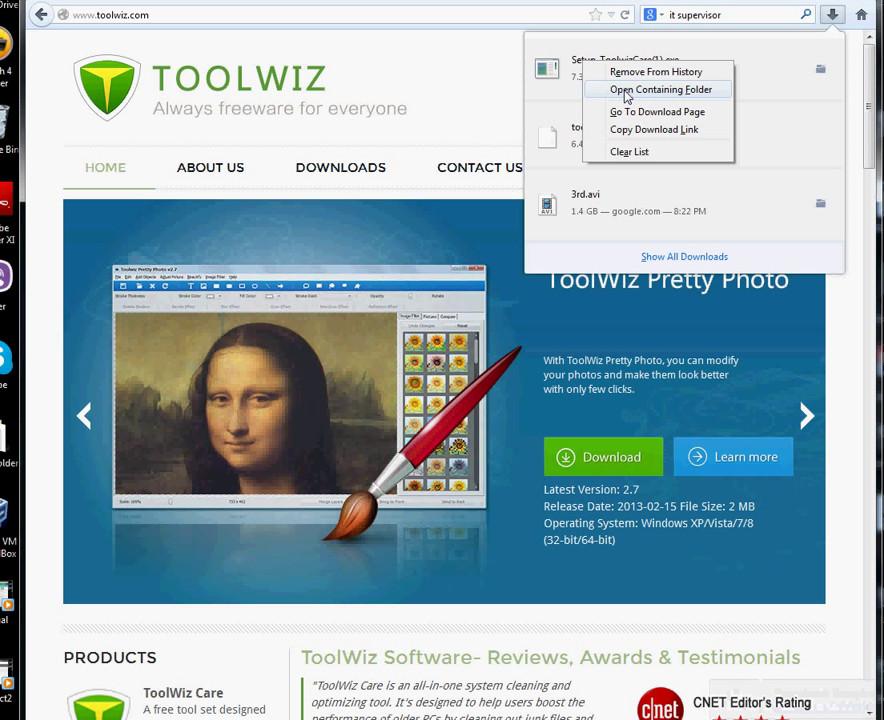
pyautogui.press('Escape')
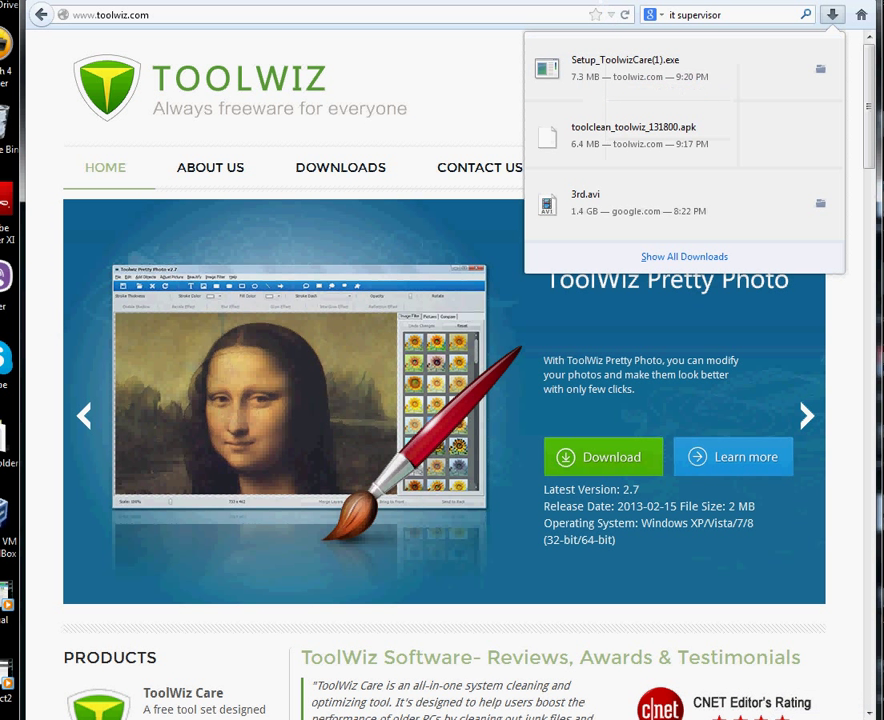
# Step: Run Setup_ToolwizCare(1).exe past the security warning and start Toolwiz Care without installing
pyautogui.click(612, 78)
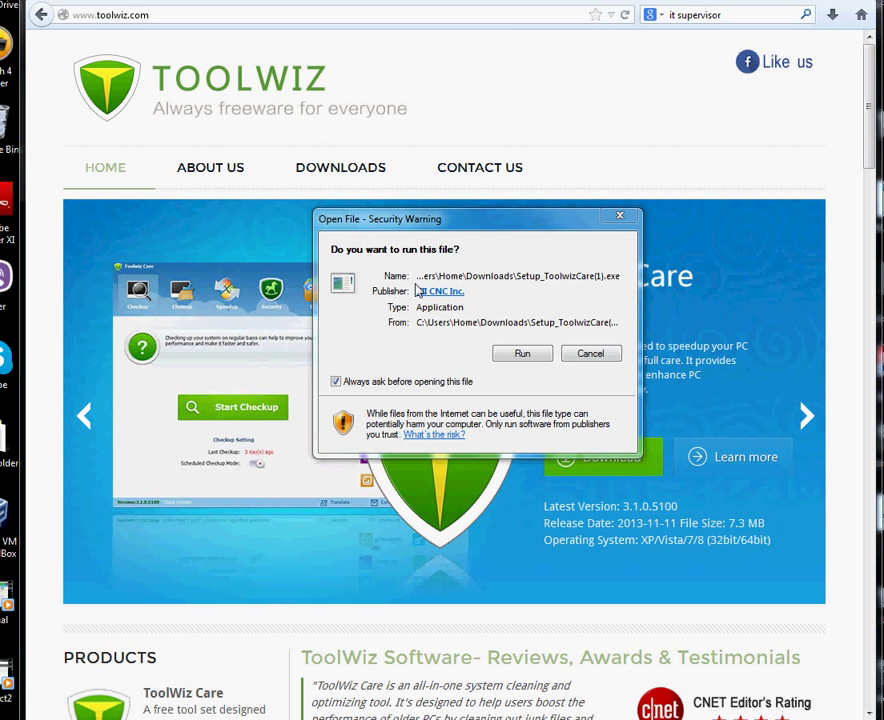
pyautogui.click(522, 354)
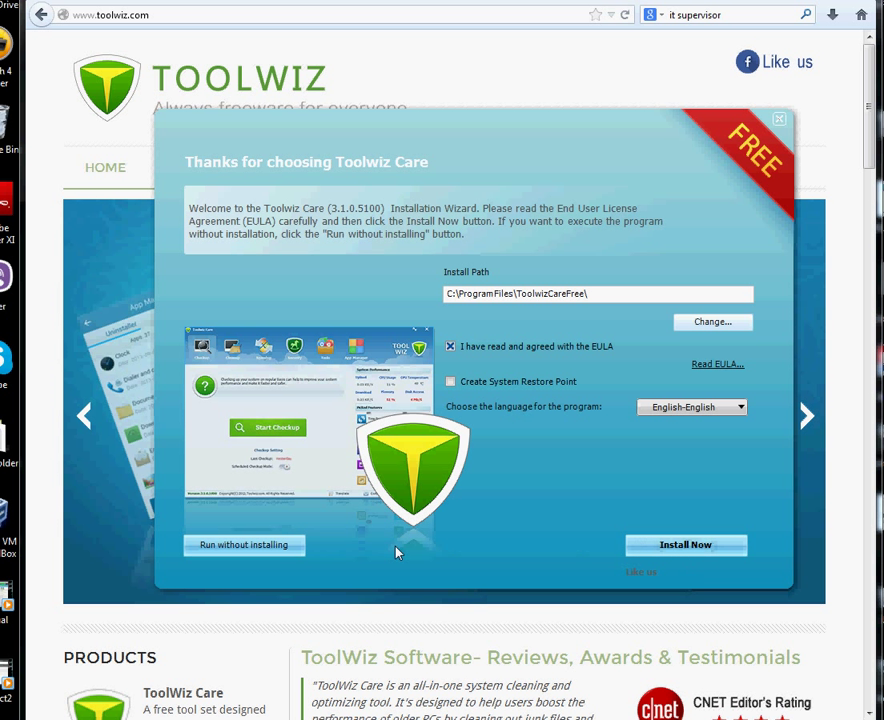
pyautogui.click(238, 548)
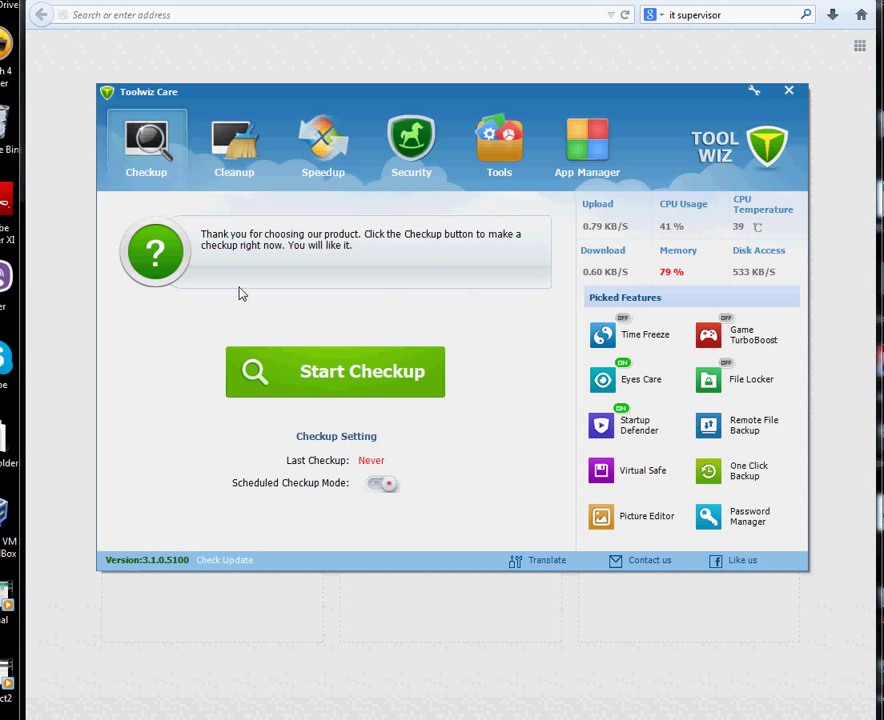
# Step: Browse the Cleanup tab's Registry and Disk Cleanup lists, then scroll the Privacy Cleanup history list
pyautogui.click(233, 150)
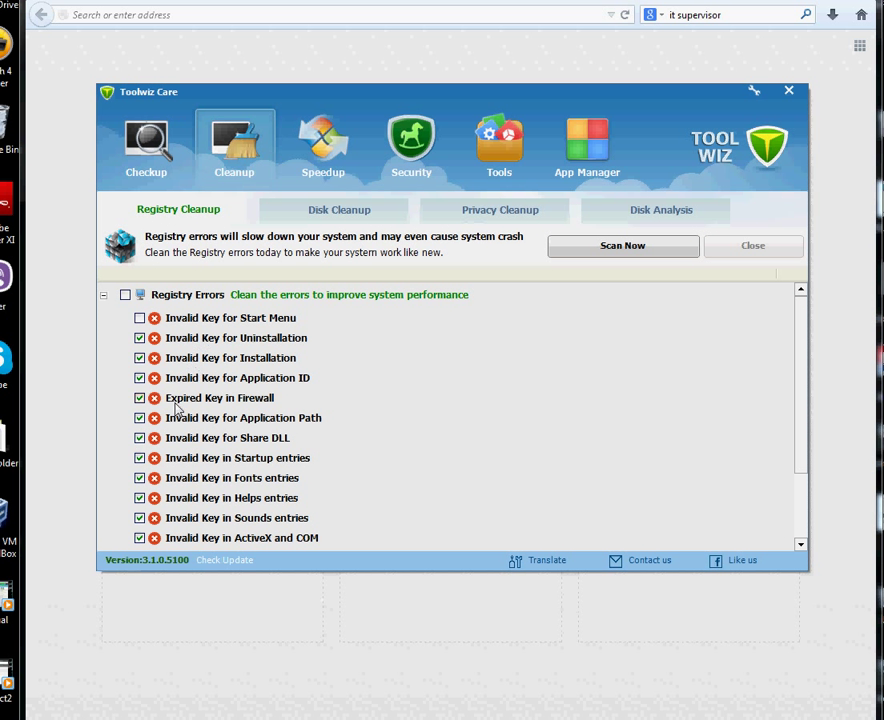
pyautogui.moveTo(806, 322)
pyautogui.mouseDown()
pyautogui.moveTo(807, 409)
pyautogui.moveTo(796, 306)
pyautogui.mouseUp()
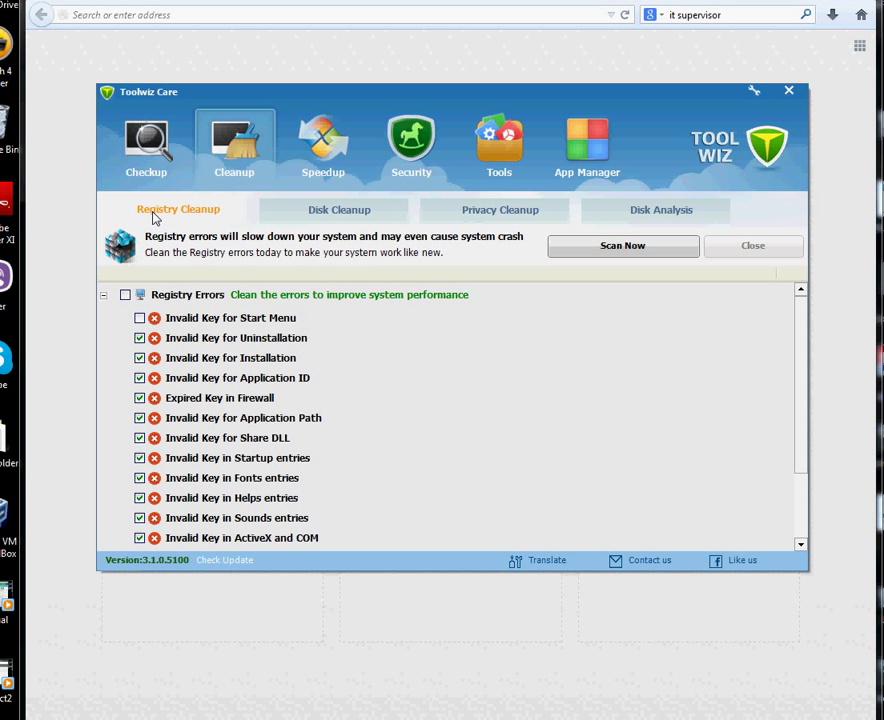
pyautogui.click(340, 214)
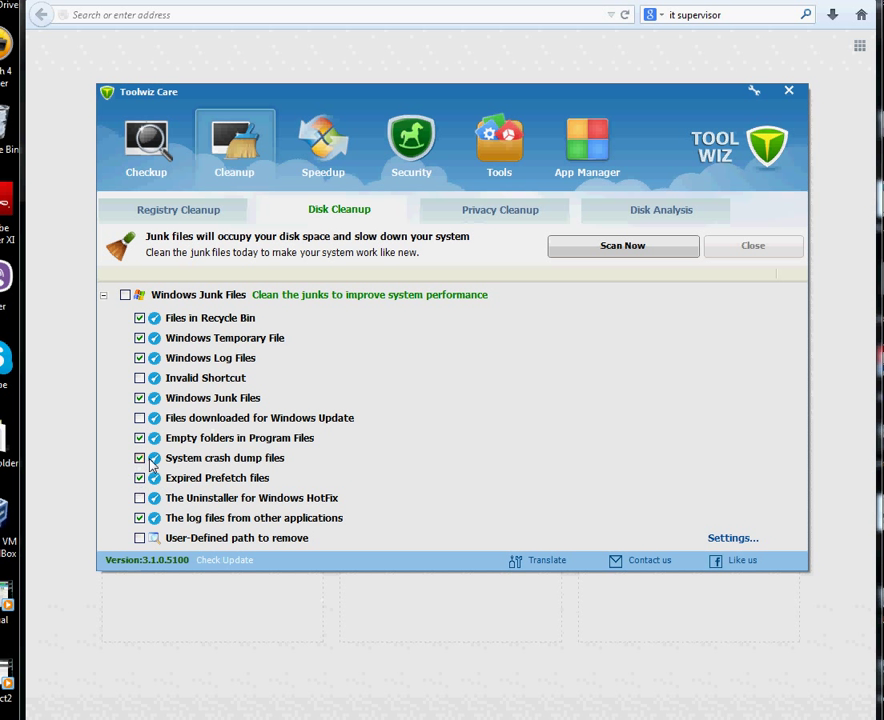
pyautogui.click(478, 213)
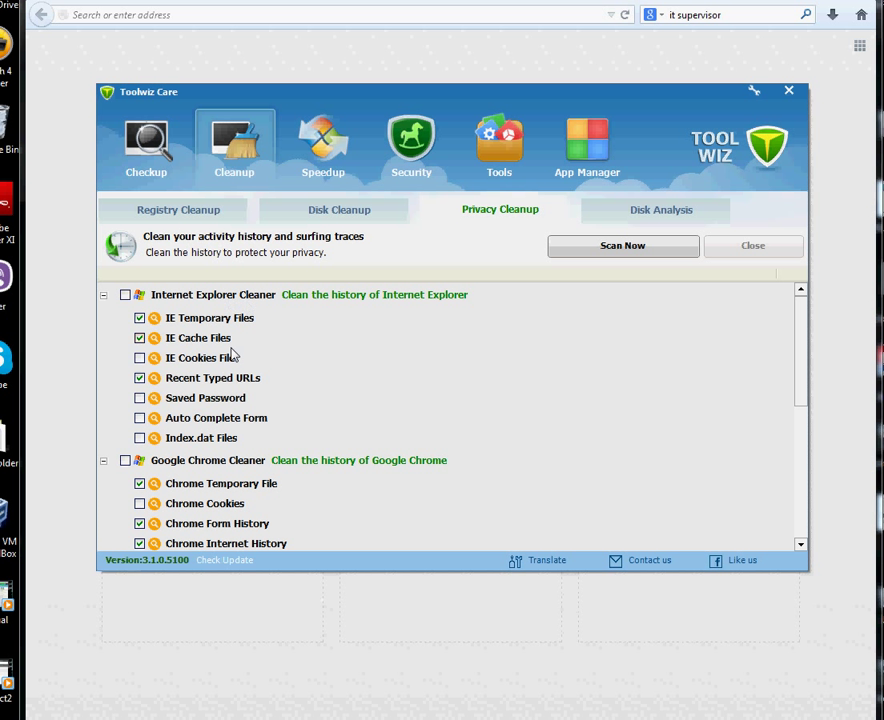
pyautogui.scroll(-6, 179, 474)
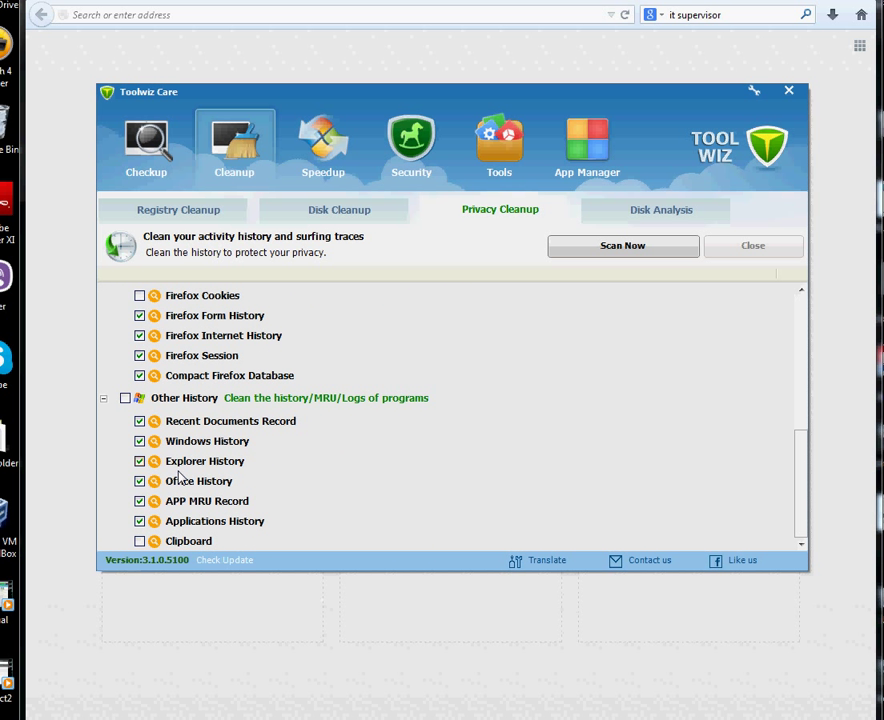
pyautogui.scroll(6, 179, 474)
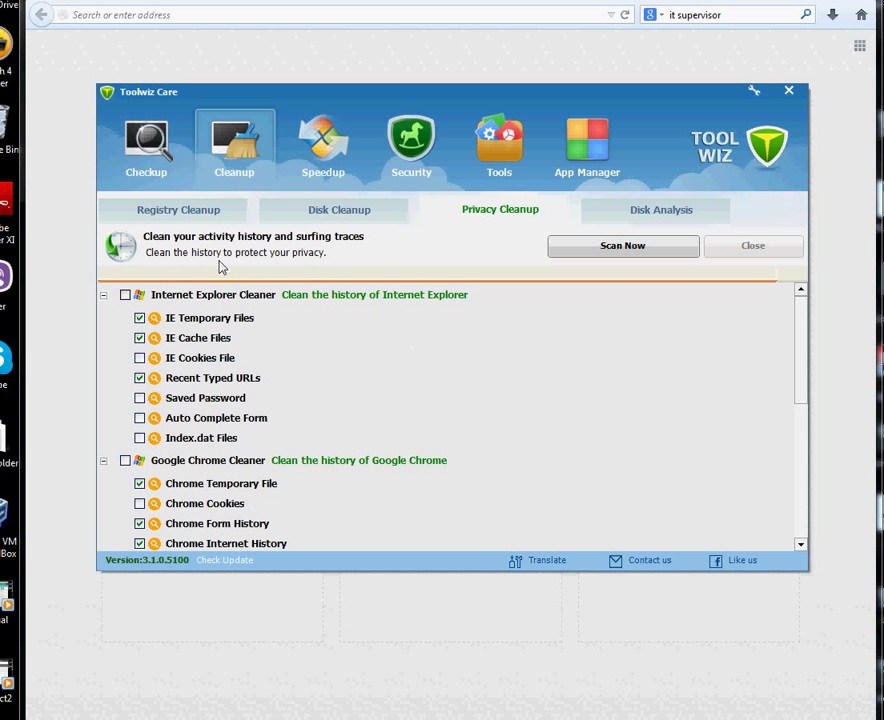
# Step: Scan the registry from the Registry Cleanup tab and fix all 1141 errors found
pyautogui.click(158, 218)
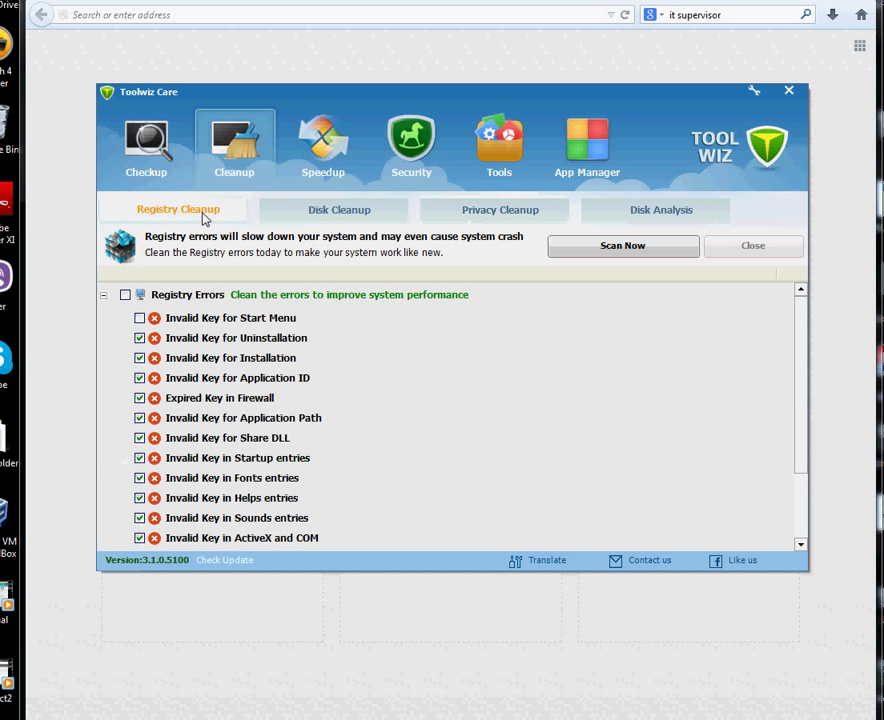
pyautogui.click(596, 253)
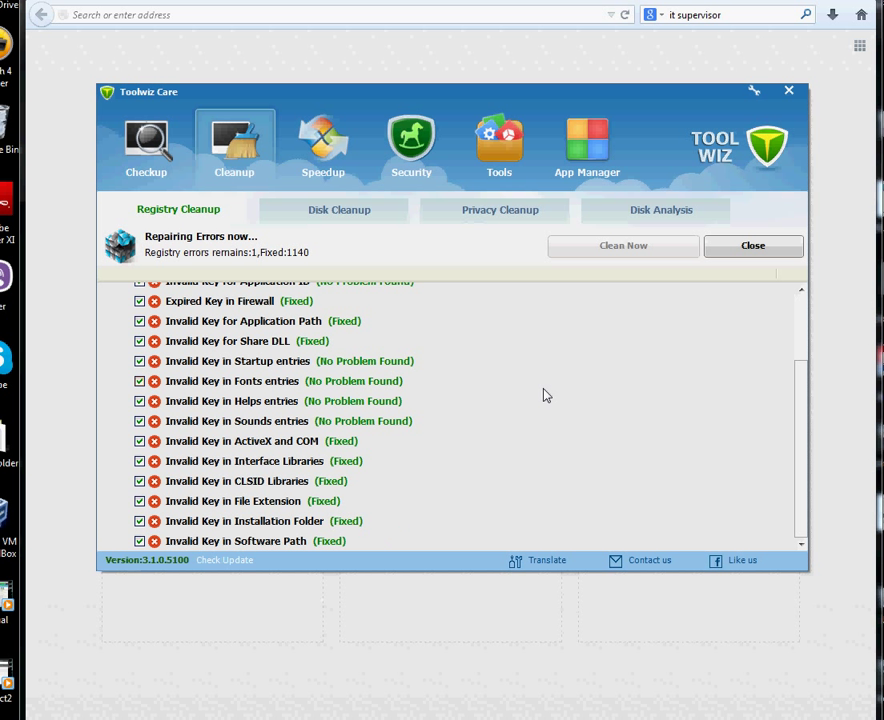
# Step: Select every Windows Junk Files category on Disk Cleanup and scan for junk
pyautogui.click(322, 214)
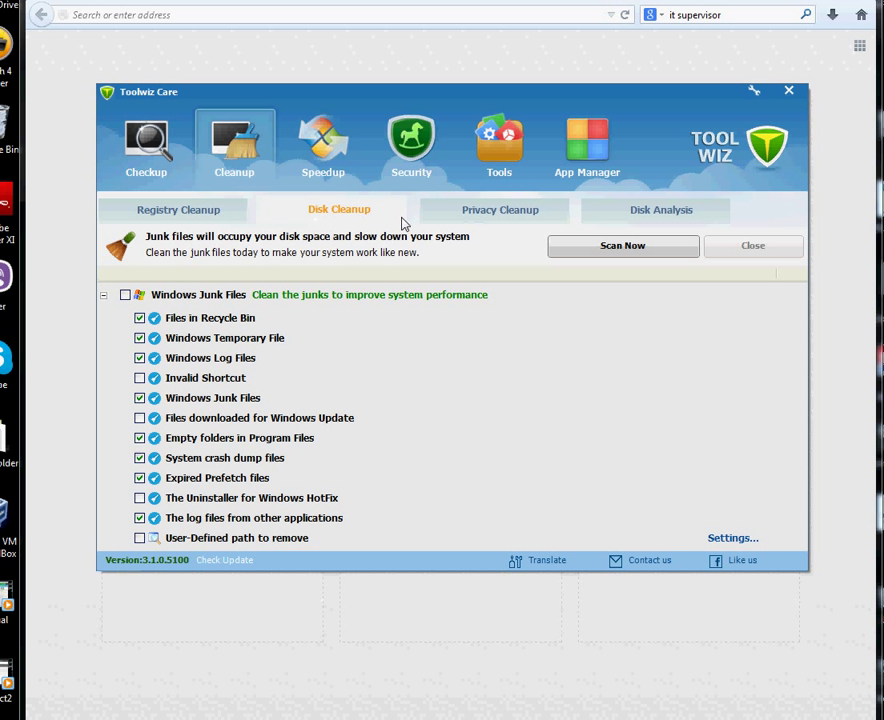
pyautogui.click(577, 249)
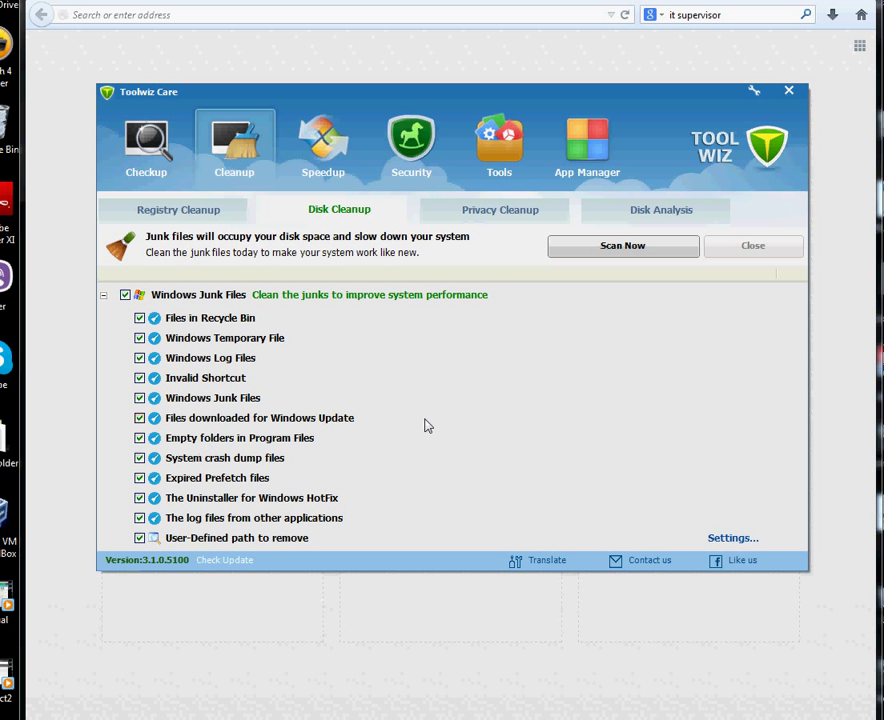
pyautogui.click(618, 247)
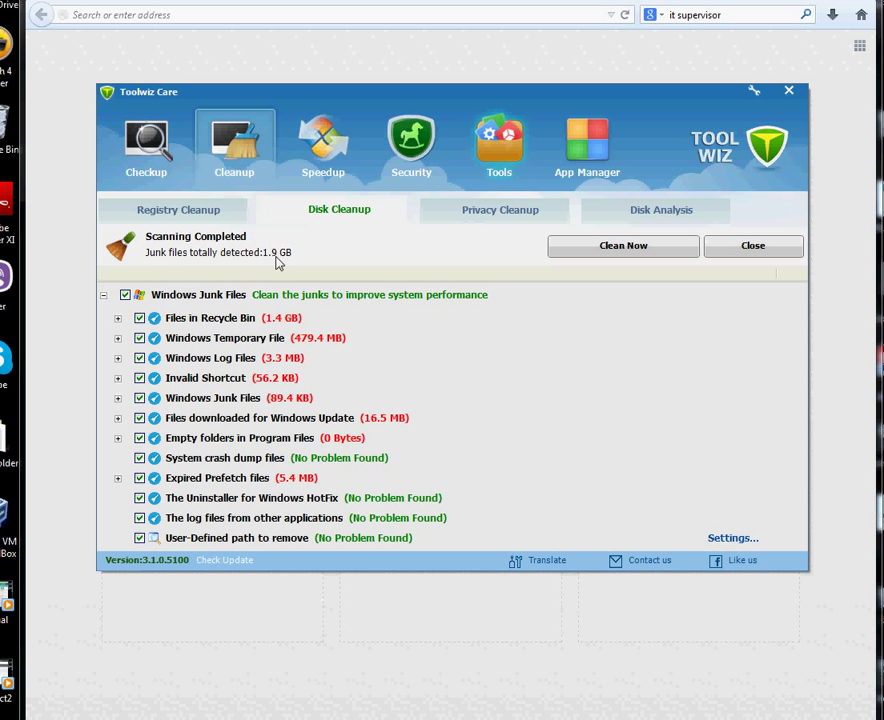
# Step: Inspect the Temporary File and Recycle Bin findings, then clean all 1881 junk files
pyautogui.click(118, 339)
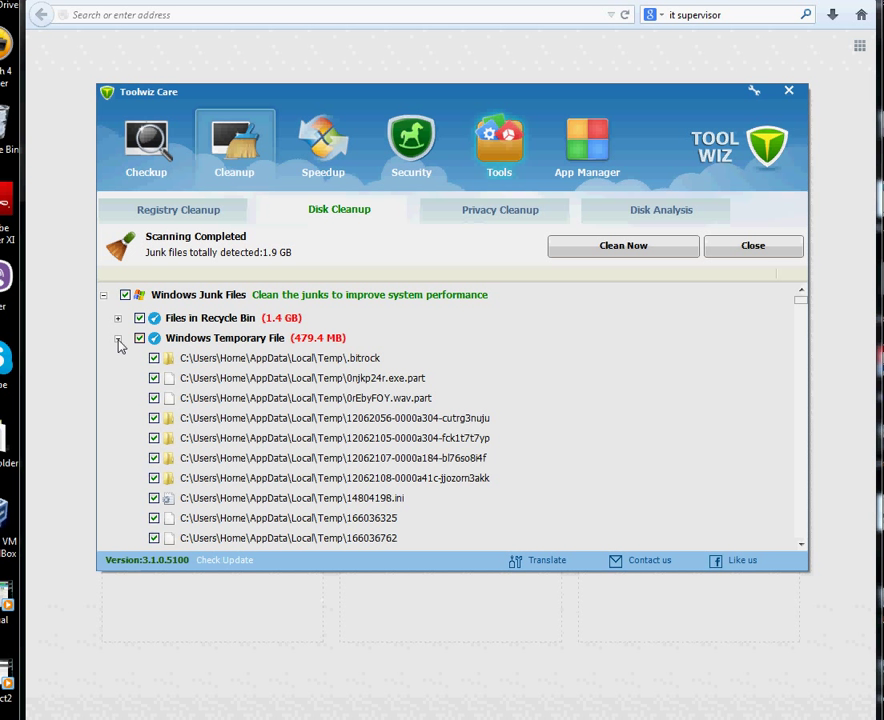
pyautogui.click(118, 339)
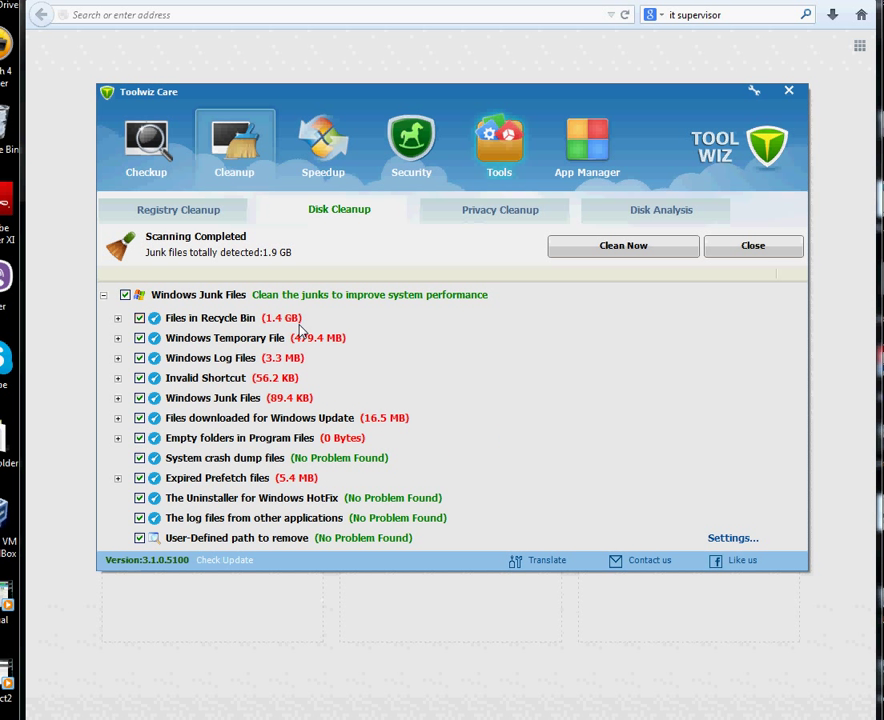
pyautogui.click(117, 319)
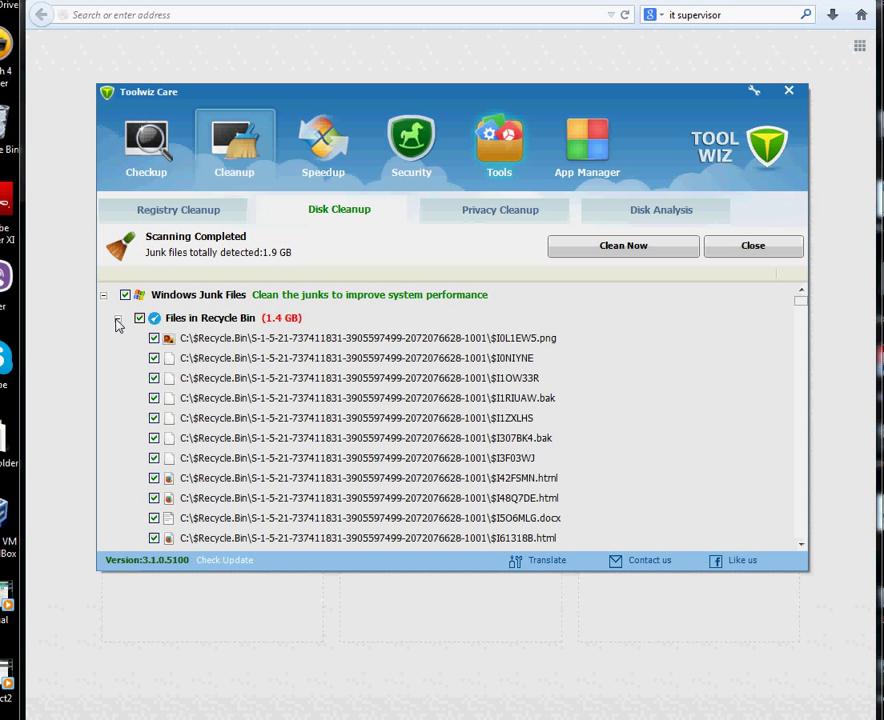
pyautogui.click(117, 319)
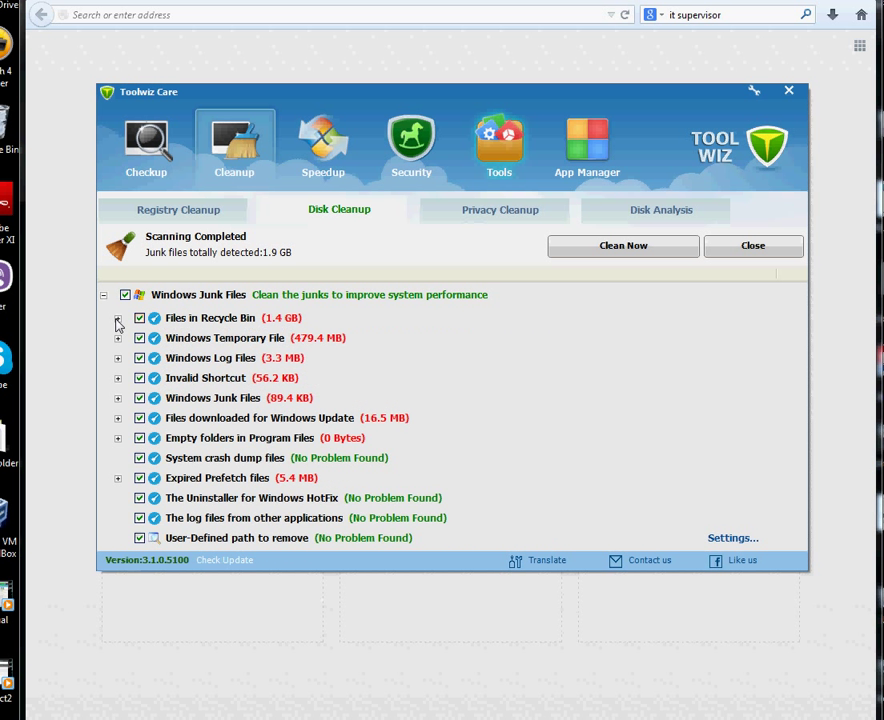
pyautogui.click(578, 250)
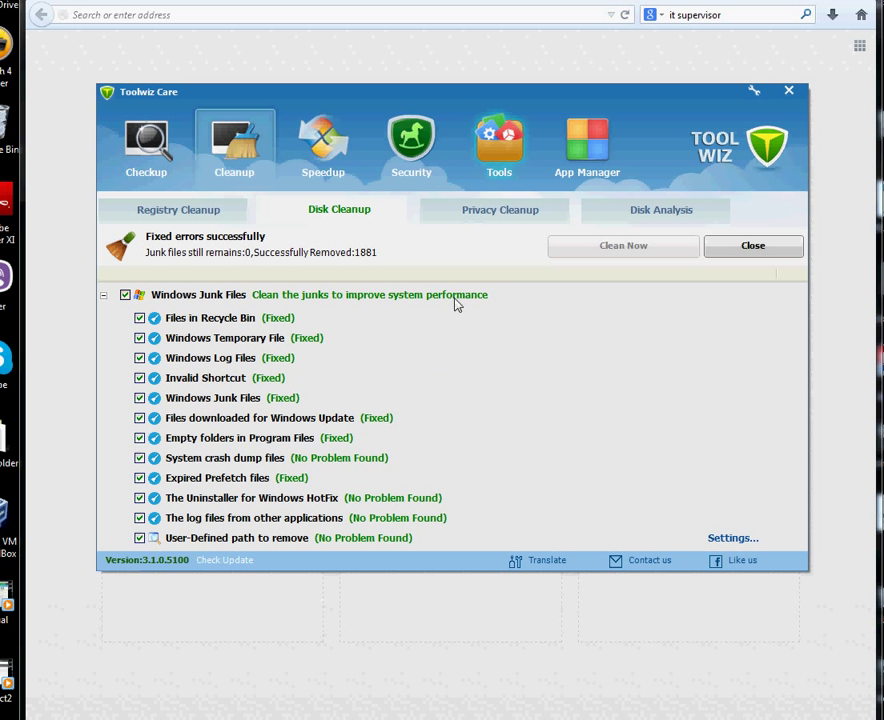
# Step: Include all IE, Chrome, Firefox Cookies and Other History items, then scan, finding 765.7 MB
pyautogui.click(490, 218)
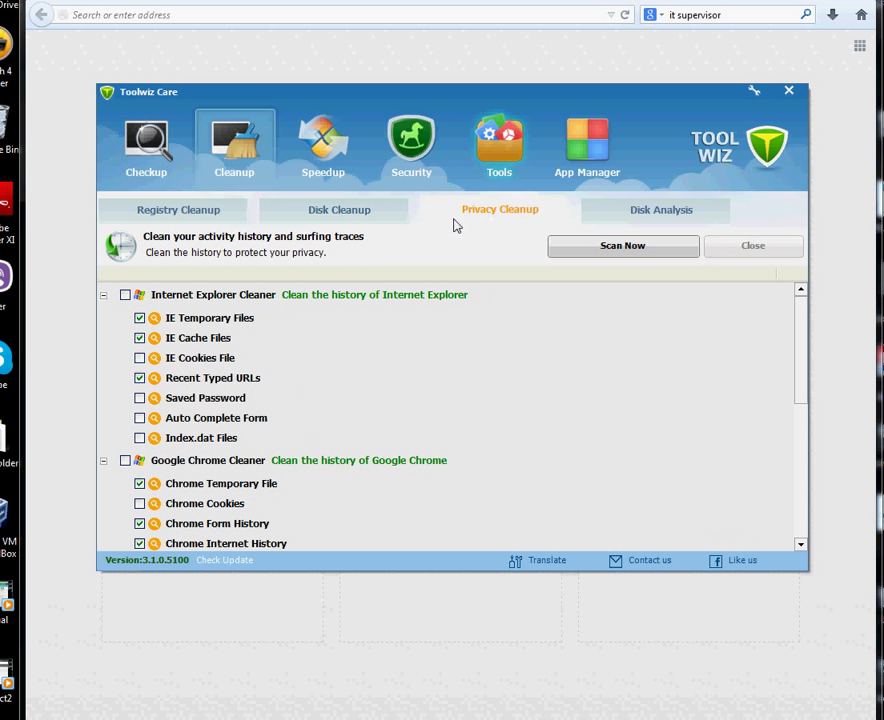
pyautogui.click(125, 295)
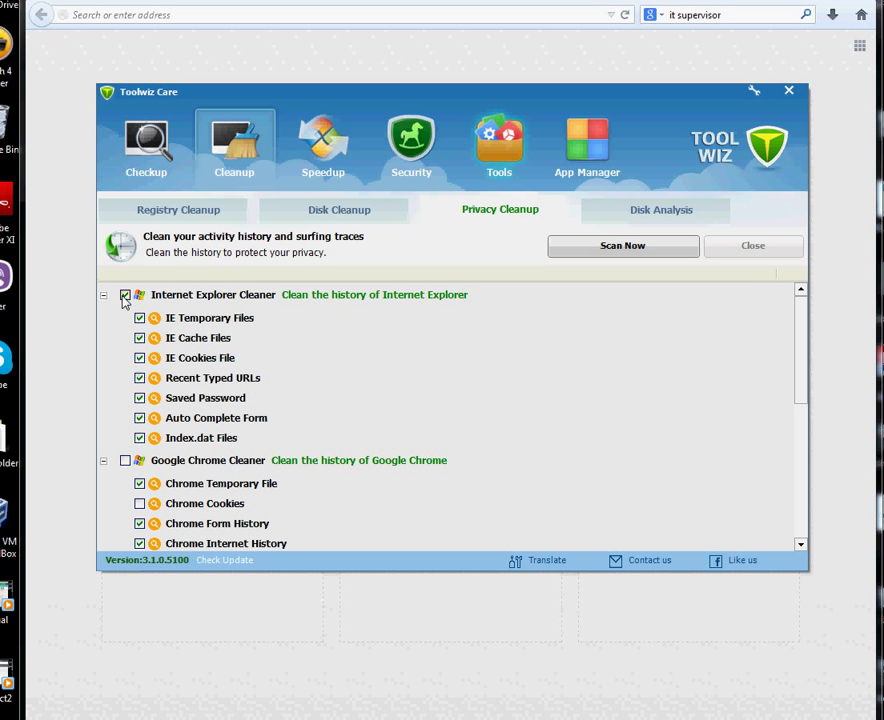
pyautogui.click(125, 460)
pyautogui.scroll(-3, 140, 470)
pyautogui.click(139, 449)
pyautogui.scroll(-3, 138, 460)
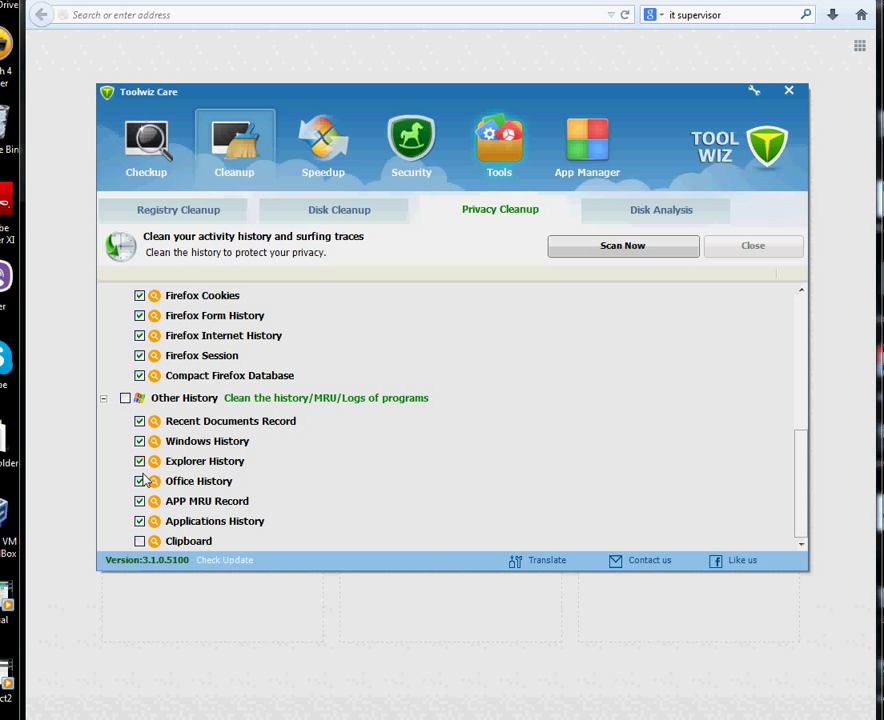
pyautogui.click(125, 398)
pyautogui.scroll(10, 218, 490)
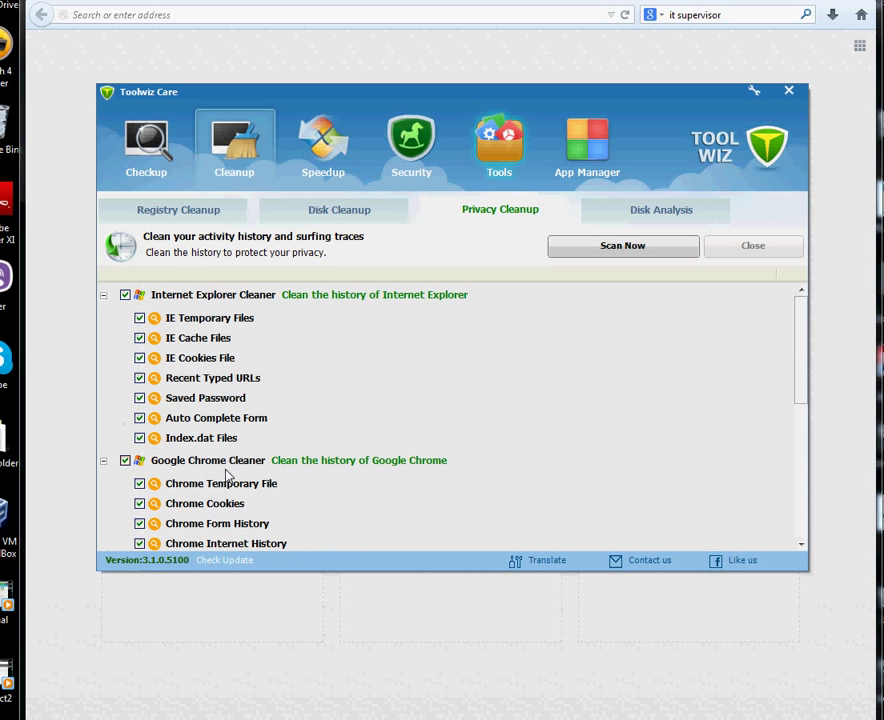
pyautogui.click(593, 256)
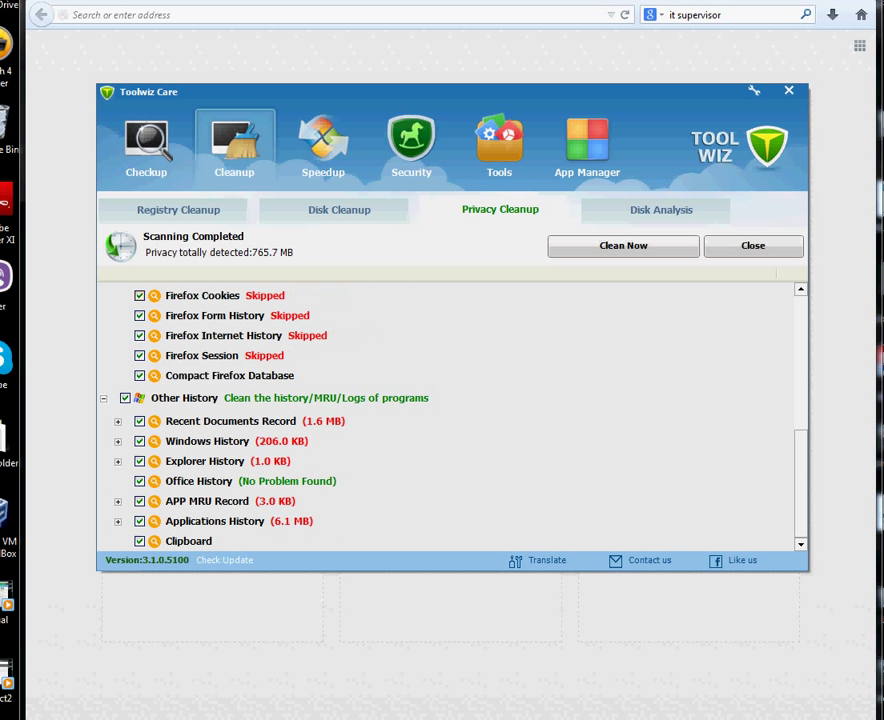
pyautogui.moveTo(815, 431); pyautogui.dragTo(731, 299)
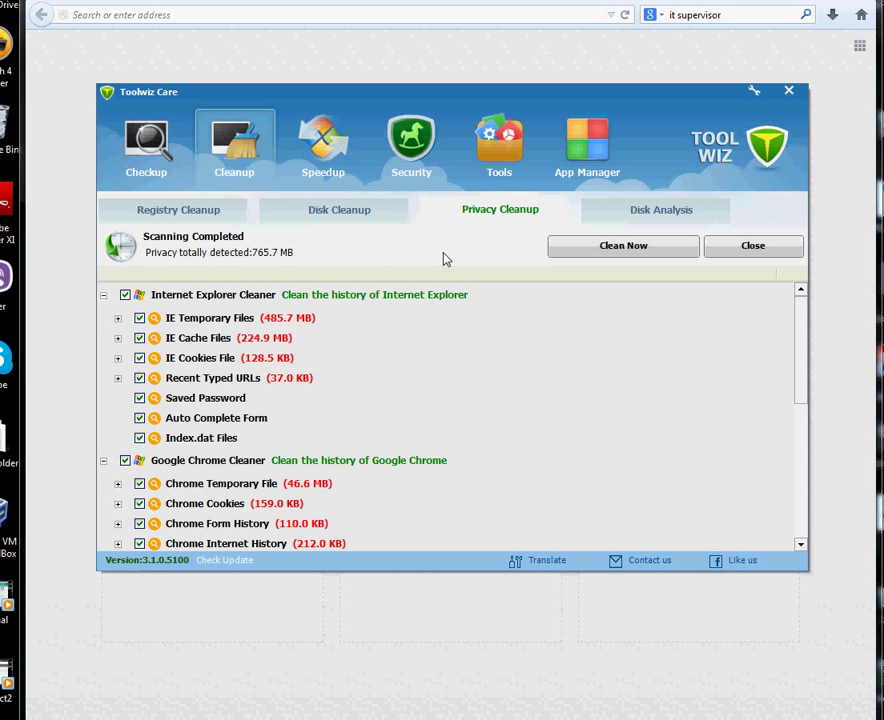
# Step: Wipe the 23202 privacy traces, then revisit the Disk Cleanup result of 1881 files
pyautogui.click(603, 250)
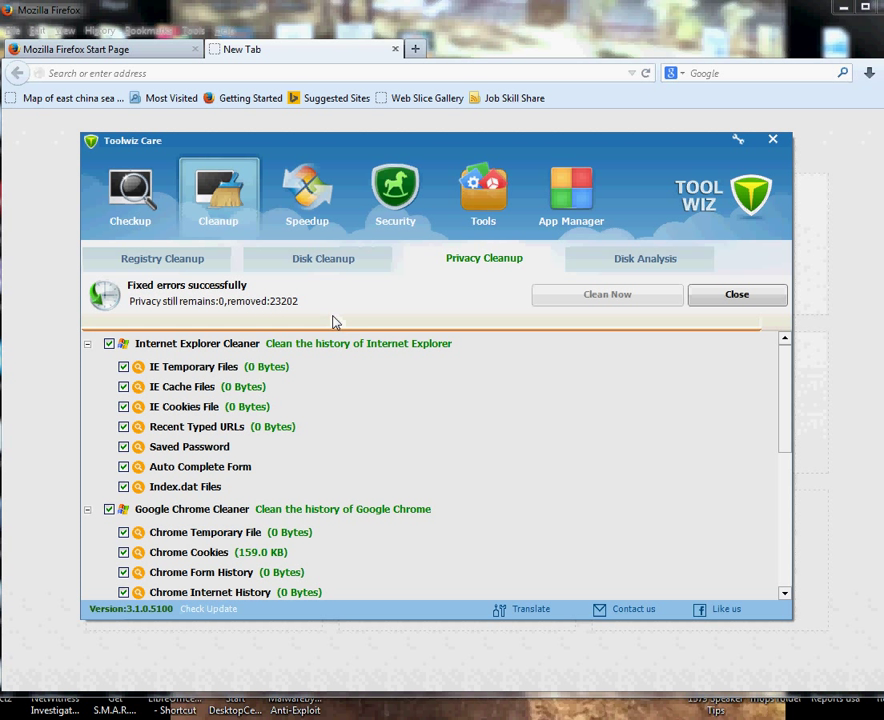
pyautogui.click(352, 262)
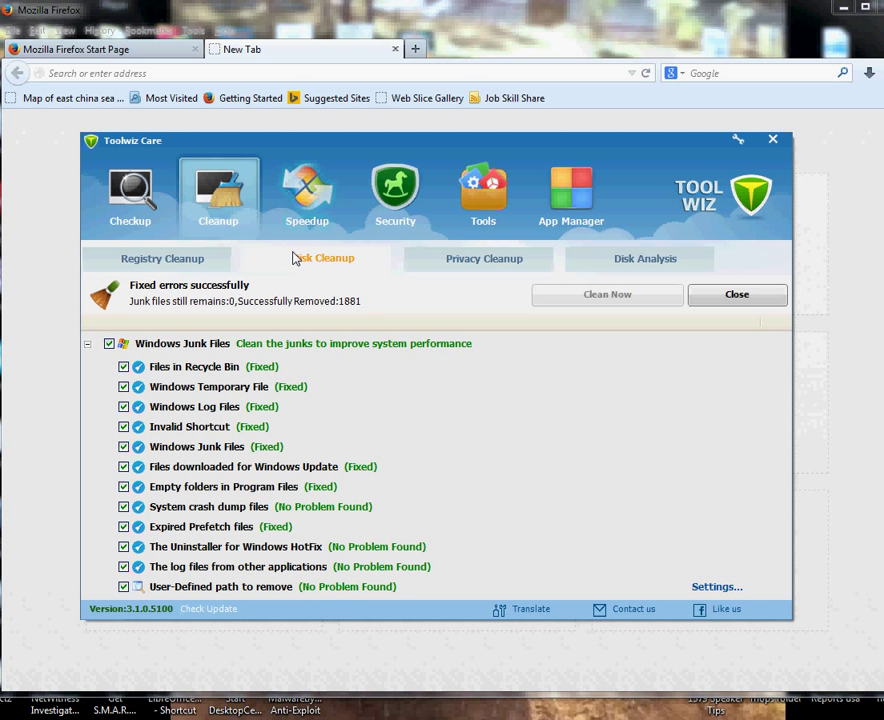
# Step: Under Speedup, check Fast Defrag's drives, then browse Startup Optimizer entries from Adobe ARM
pyautogui.click(310, 206)
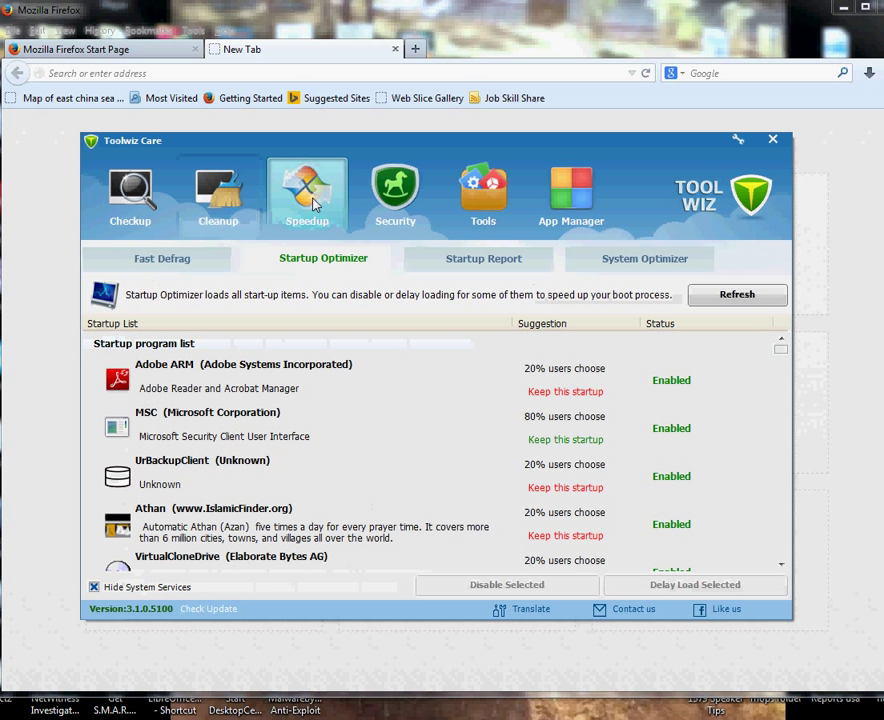
pyautogui.click(179, 262)
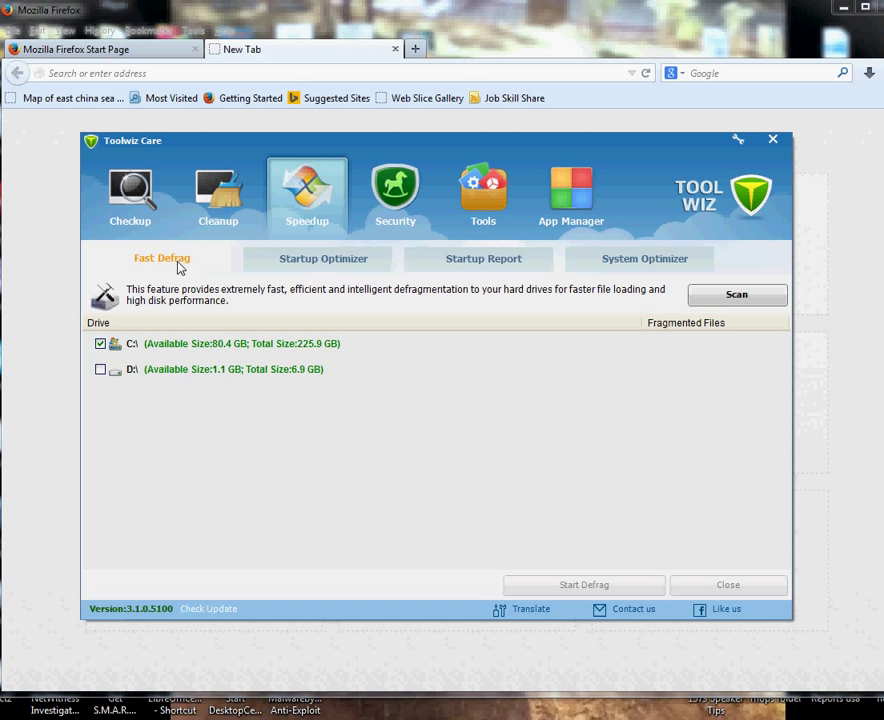
pyautogui.click(284, 261)
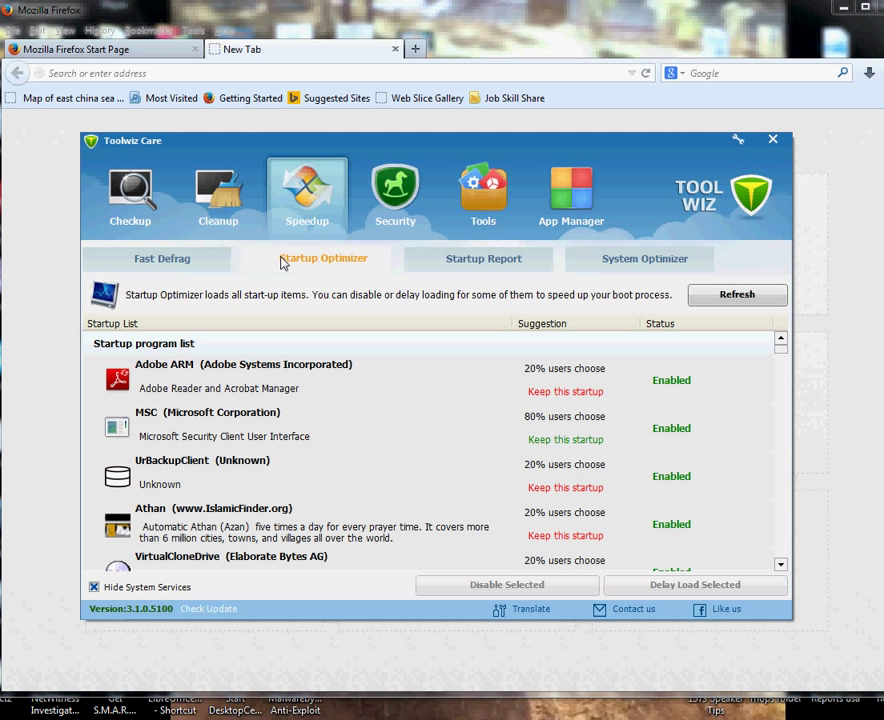
pyautogui.click(637, 389)
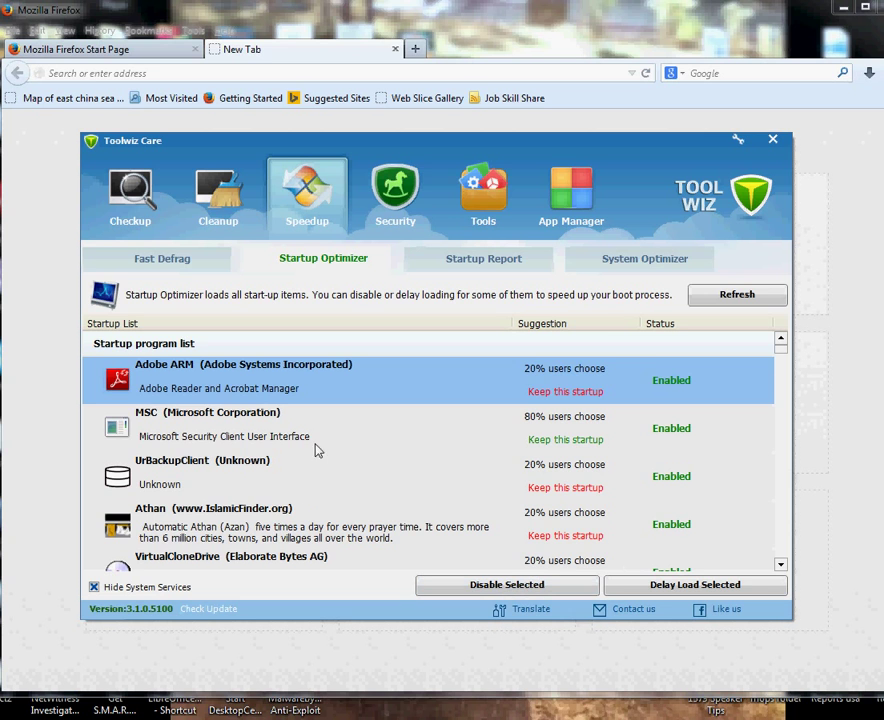
pyautogui.moveTo(782, 352); pyautogui.dragTo(784, 440)
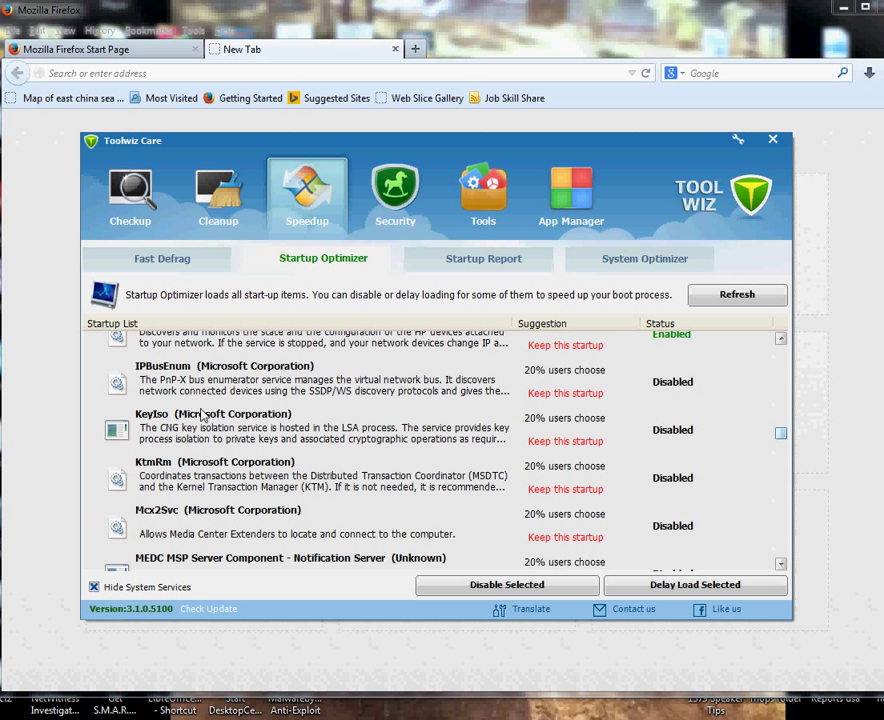
pyautogui.moveTo(781, 432)
pyautogui.mouseDown()
pyautogui.moveTo(793, 530)
pyautogui.moveTo(786, 550)
pyautogui.moveTo(781, 467)
pyautogui.moveTo(795, 437)
pyautogui.mouseUp()
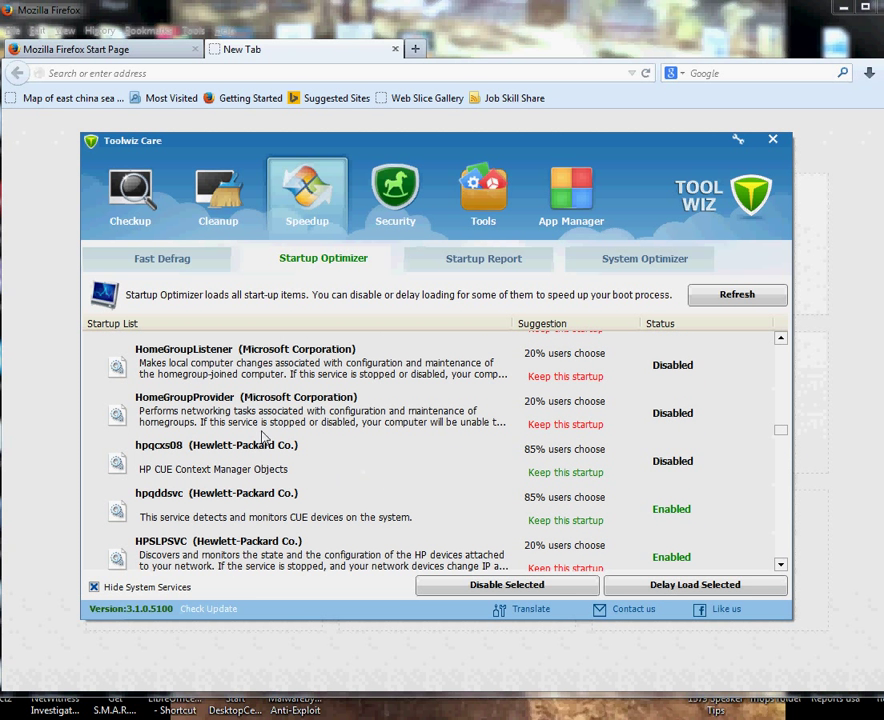
# Step: Review the Startup Report's boot process list, showing a 2 Mins 14 Secs boot time
pyautogui.click(474, 264)
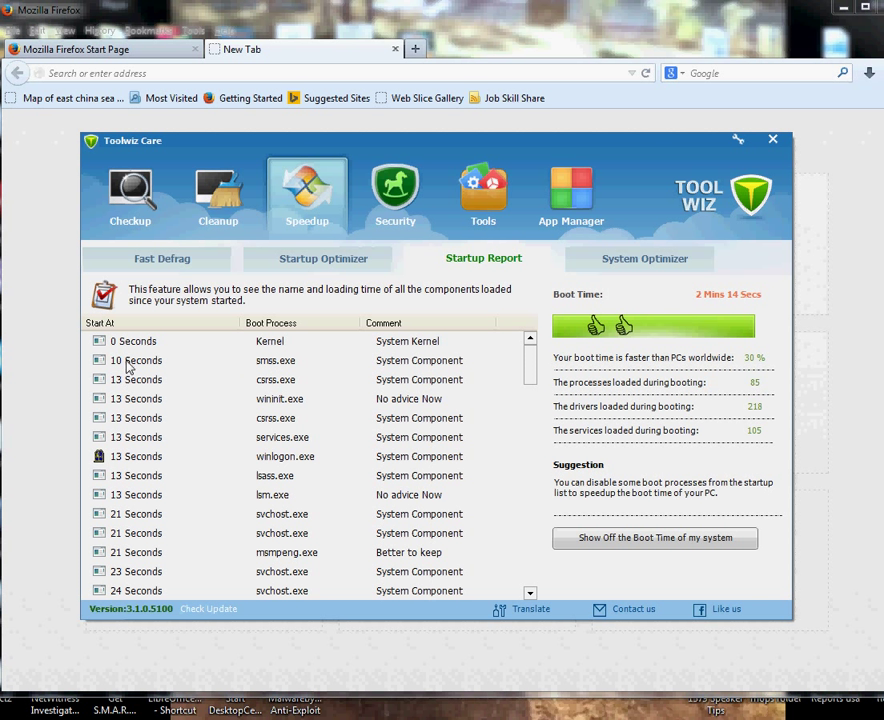
pyautogui.scroll(-8, 122, 460)
pyautogui.scroll(-15, 137, 520)
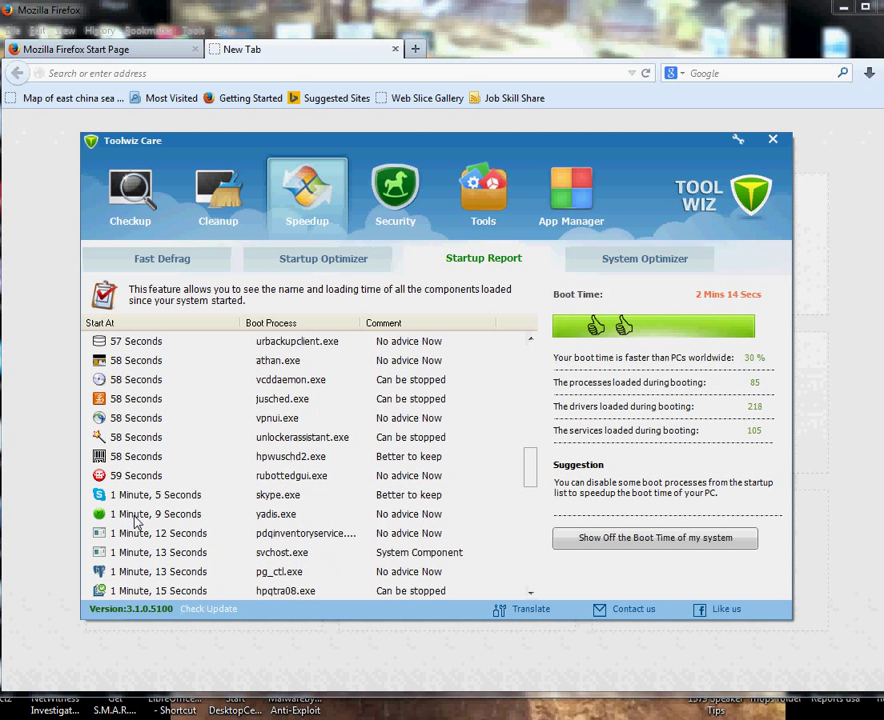
pyautogui.scroll(20, 247, 454)
# Step: Browse the System Optimizer checklist of 20 recommended optimizations
pyautogui.click(643, 258)
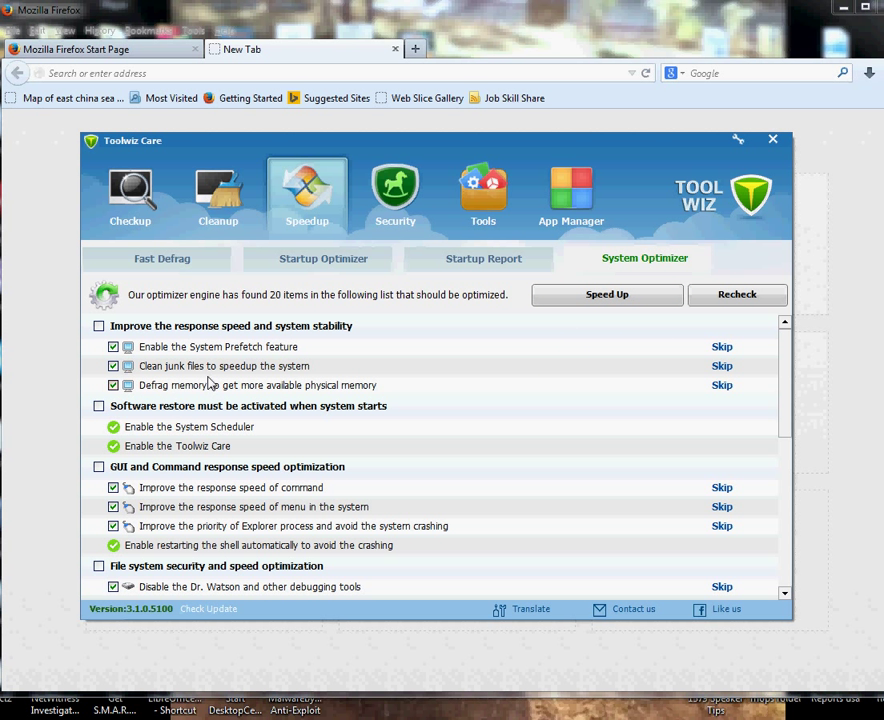
pyautogui.scroll(-7, 172, 505)
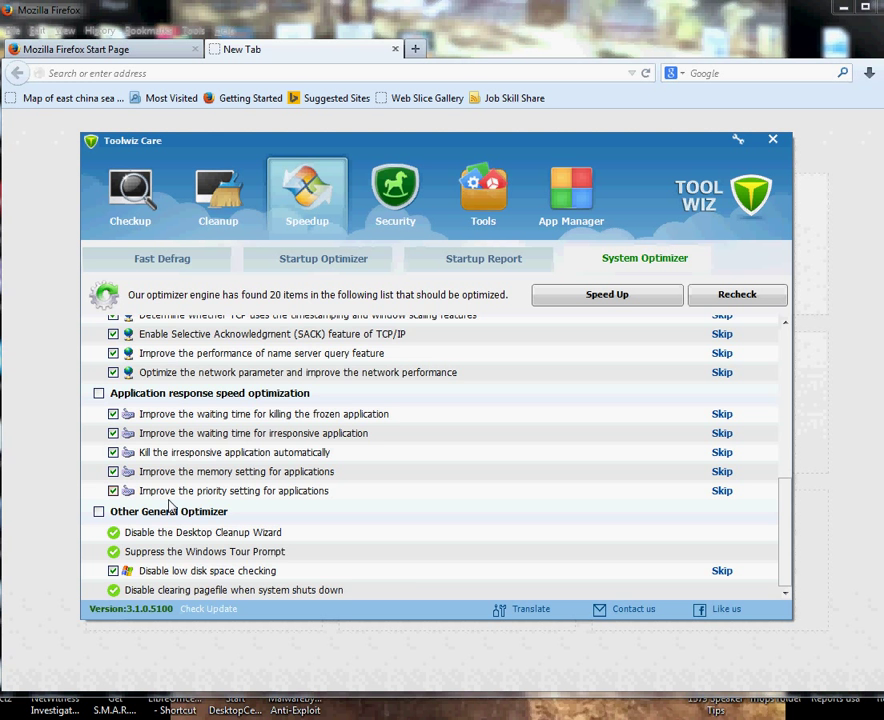
pyautogui.scroll(8, 170, 506)
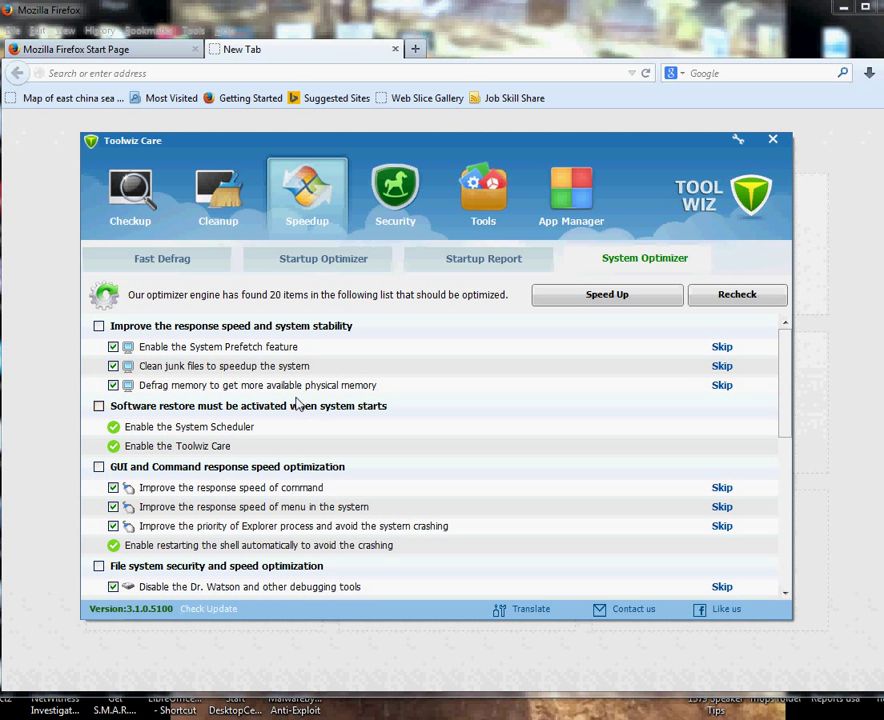
# Step: Run Scan Plugin in Security's Plugin Manager and browse the helper objects, toolbars and ActiveX controls found
pyautogui.click(397, 190)
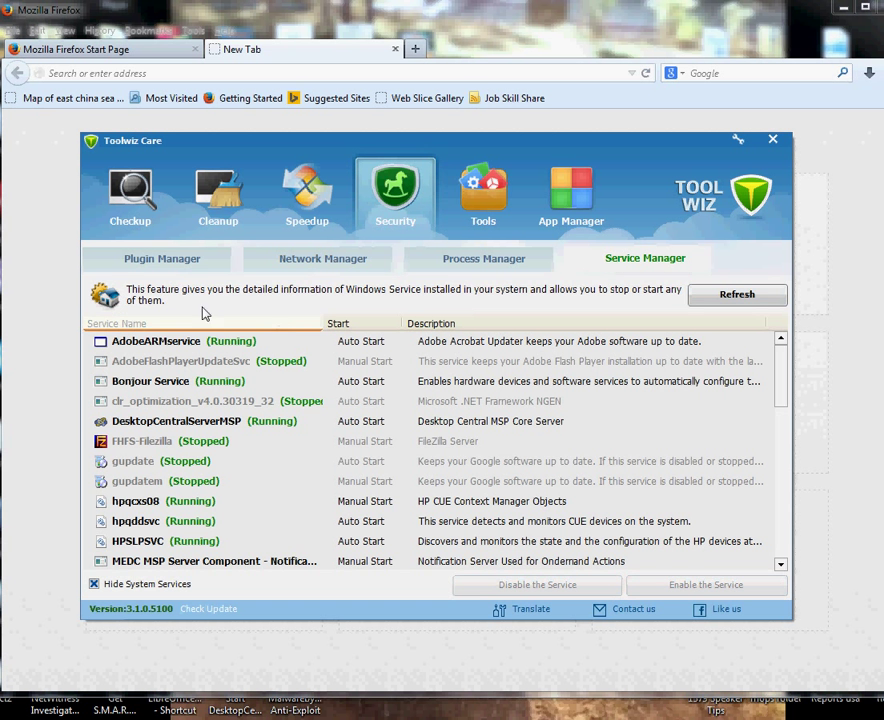
pyautogui.click(170, 262)
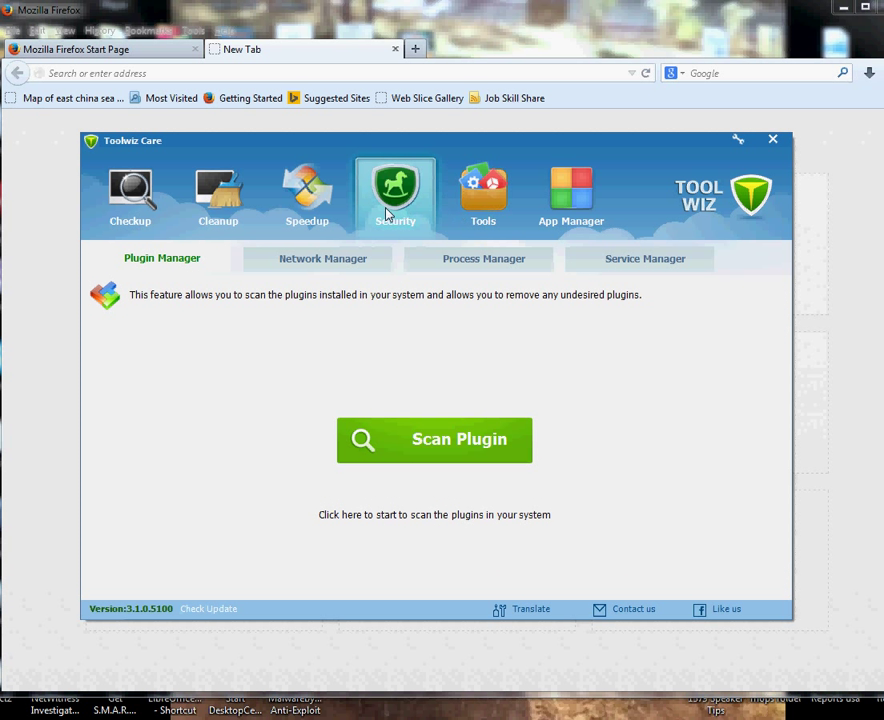
pyautogui.click(450, 442)
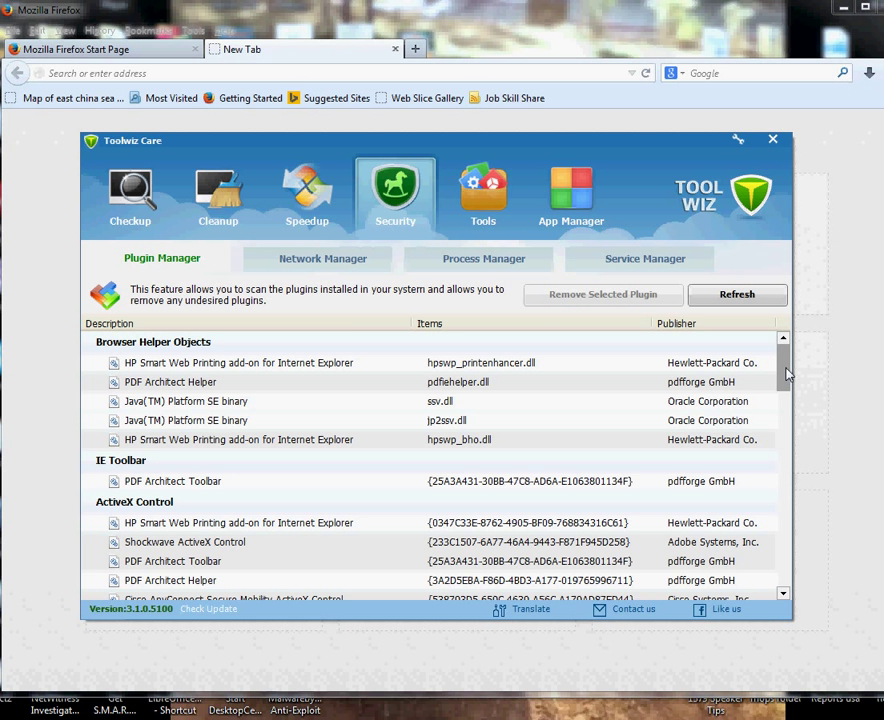
pyautogui.scroll(-3, 785, 385)
pyautogui.scroll(3, 787, 368)
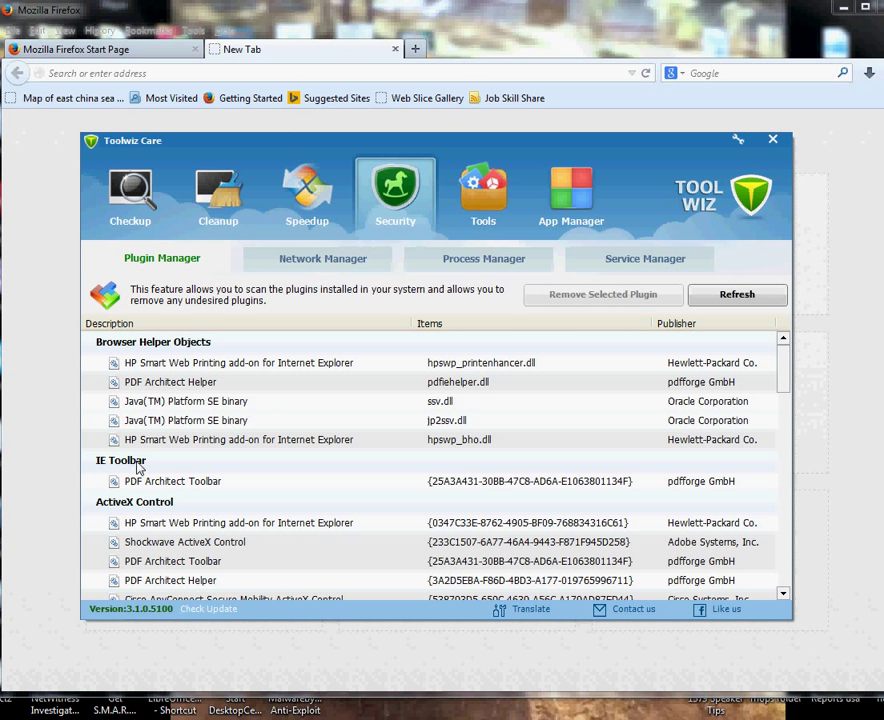
pyautogui.moveTo(776, 368)
pyautogui.mouseDown()
pyautogui.moveTo(783, 487)
pyautogui.moveTo(757, 560)
pyautogui.moveTo(752, 403)
pyautogui.moveTo(771, 362)
pyautogui.mouseUp()
# Step: Browse the Network Manager's Internet-connected programs and widen the TCP/UDP column
pyautogui.click(301, 266)
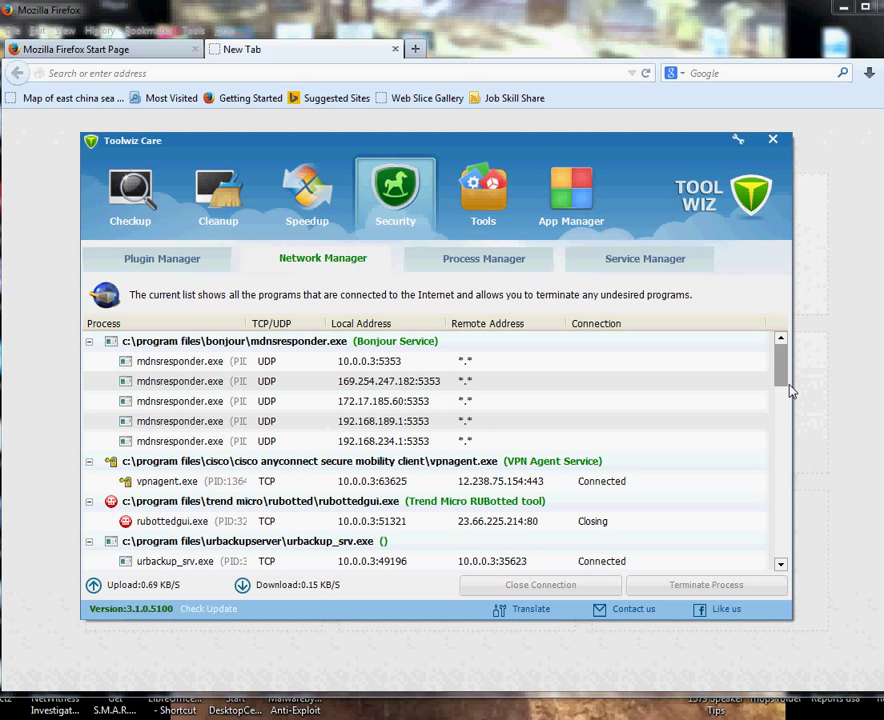
pyautogui.moveTo(785, 385); pyautogui.dragTo(785, 432)
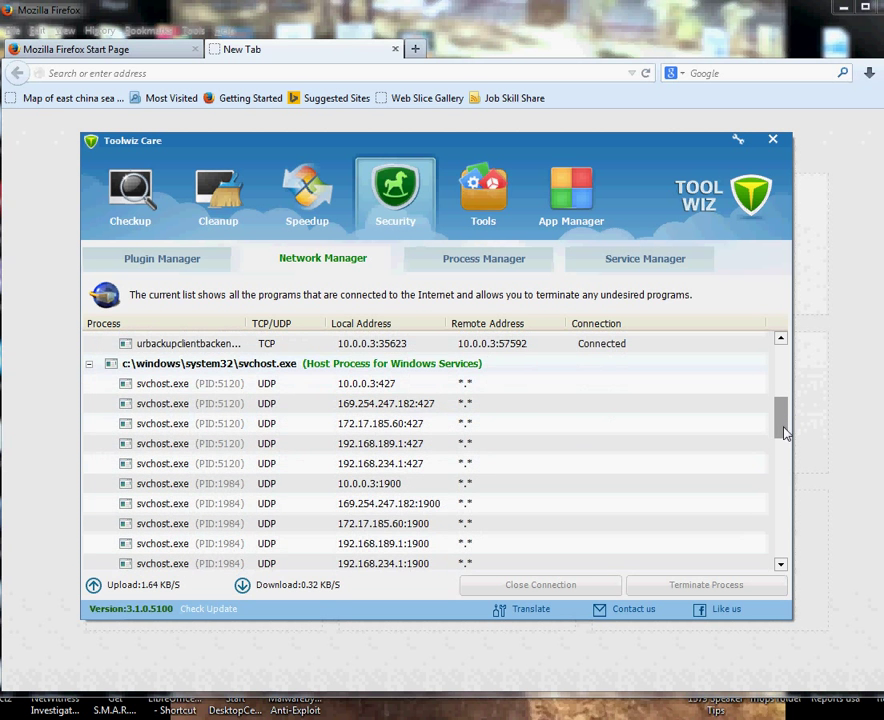
pyautogui.scroll(2, 365, 339)
pyautogui.moveTo(328, 325); pyautogui.dragTo(744, 361)
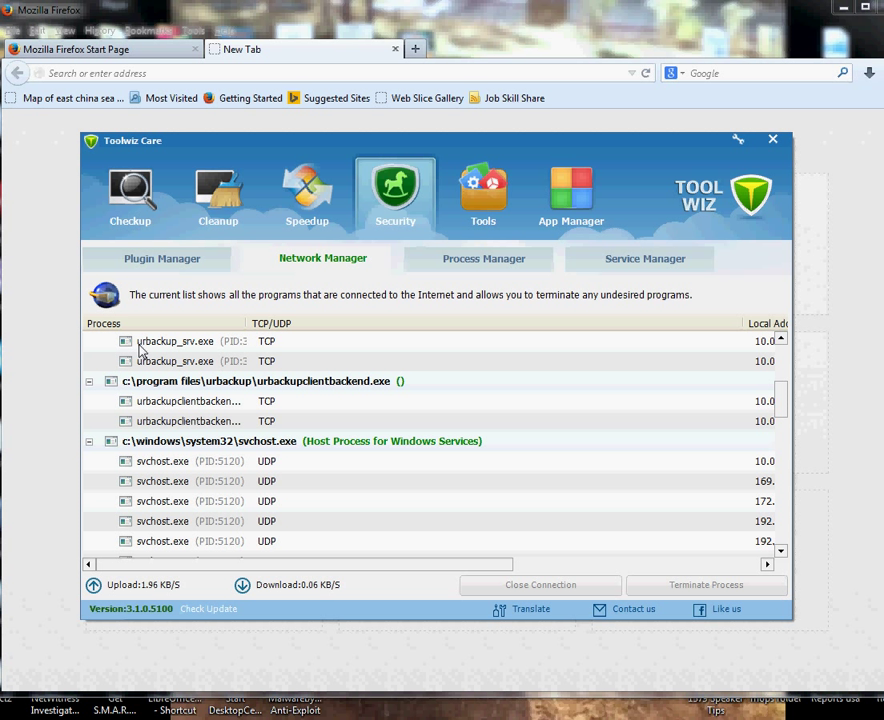
pyautogui.moveTo(270, 334); pyautogui.dragTo(300, 336)
pyautogui.click(484, 262)
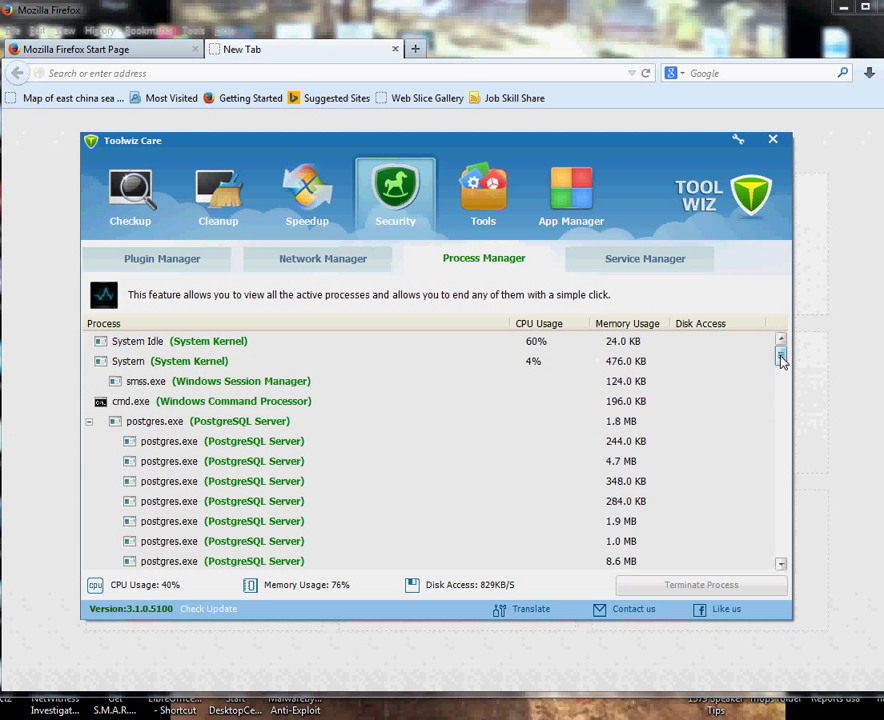
pyautogui.moveTo(781, 357); pyautogui.dragTo(778, 555)
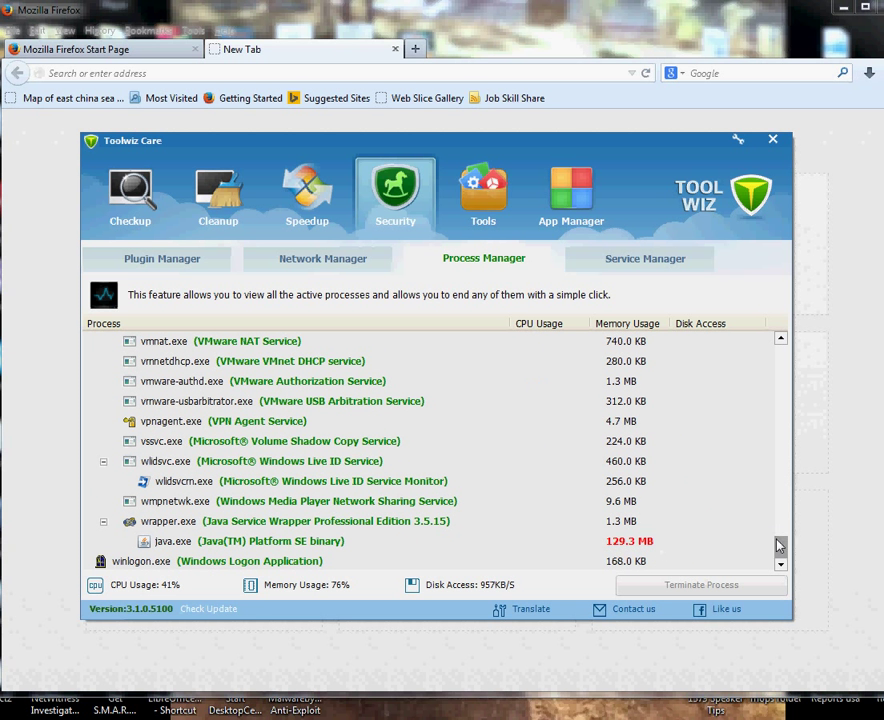
pyautogui.moveTo(781, 548); pyautogui.dragTo(783, 343)
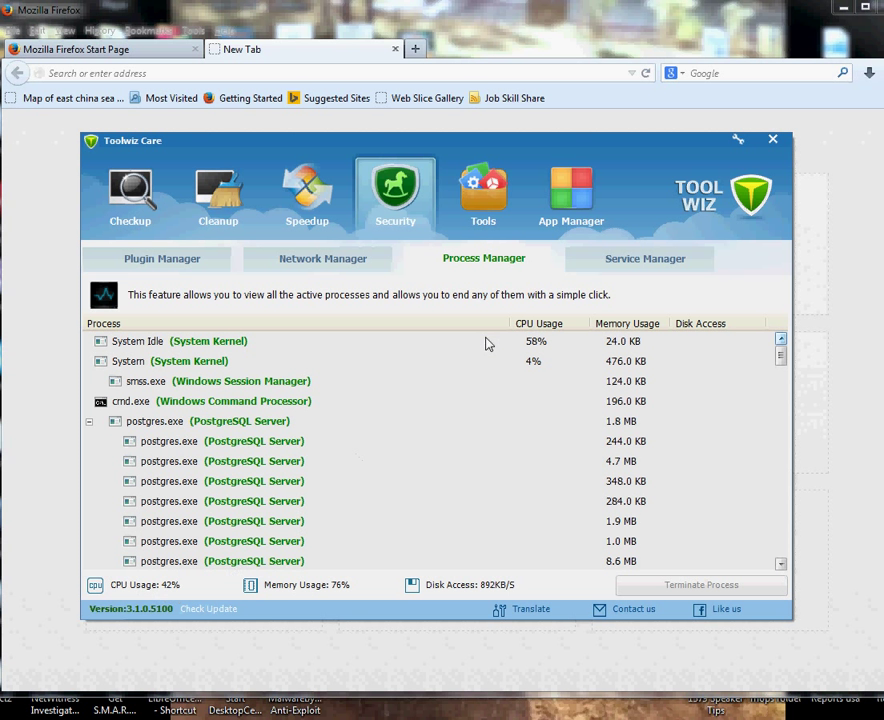
# Step: Show the Service Manager and scroll through Windows services like Bonjour Service and gupdate
pyautogui.click(627, 256)
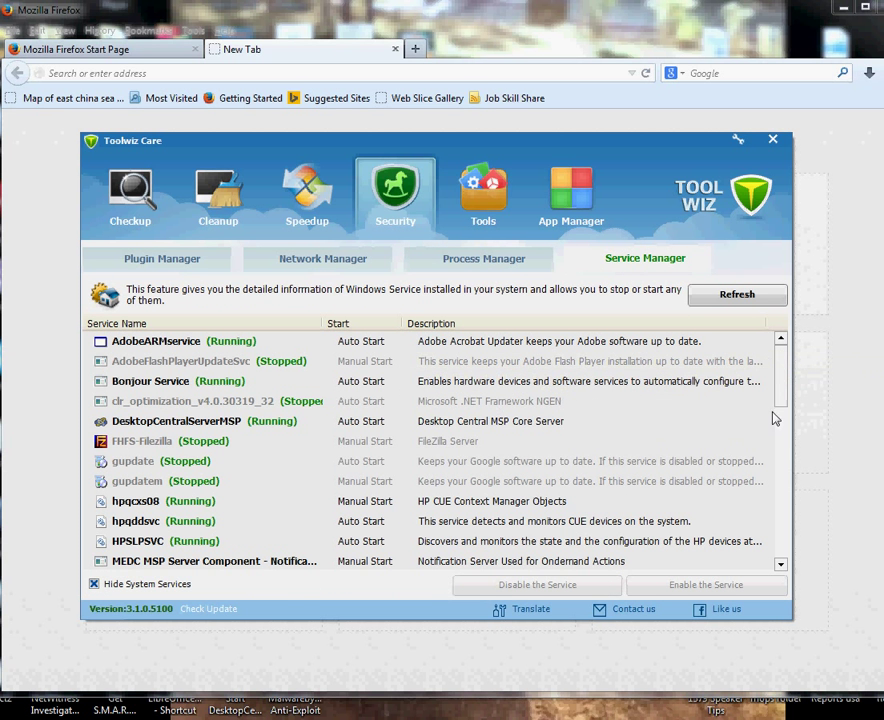
pyautogui.moveTo(787, 376); pyautogui.dragTo(781, 525)
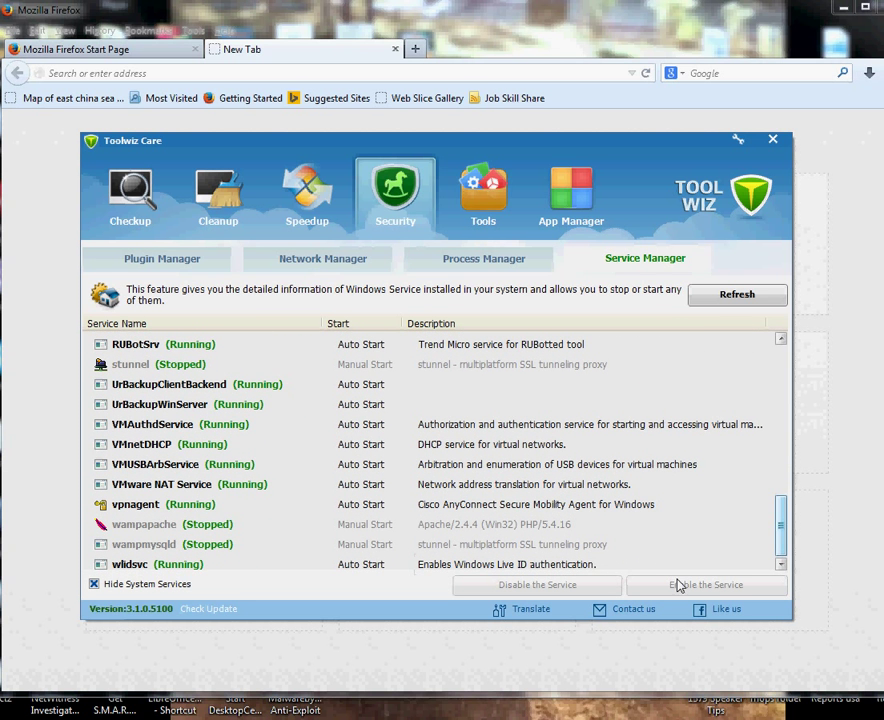
pyautogui.moveTo(782, 525); pyautogui.dragTo(720, 369)
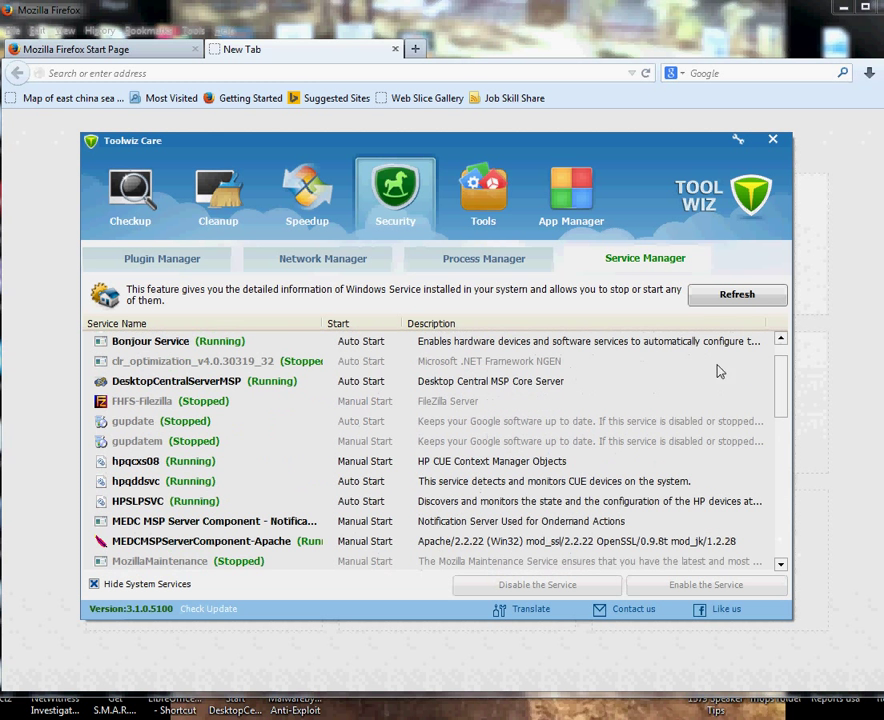
# Step: Open the Tools section with its Basic, Advanced and Super Tools such as File Shredder
pyautogui.click(488, 193)
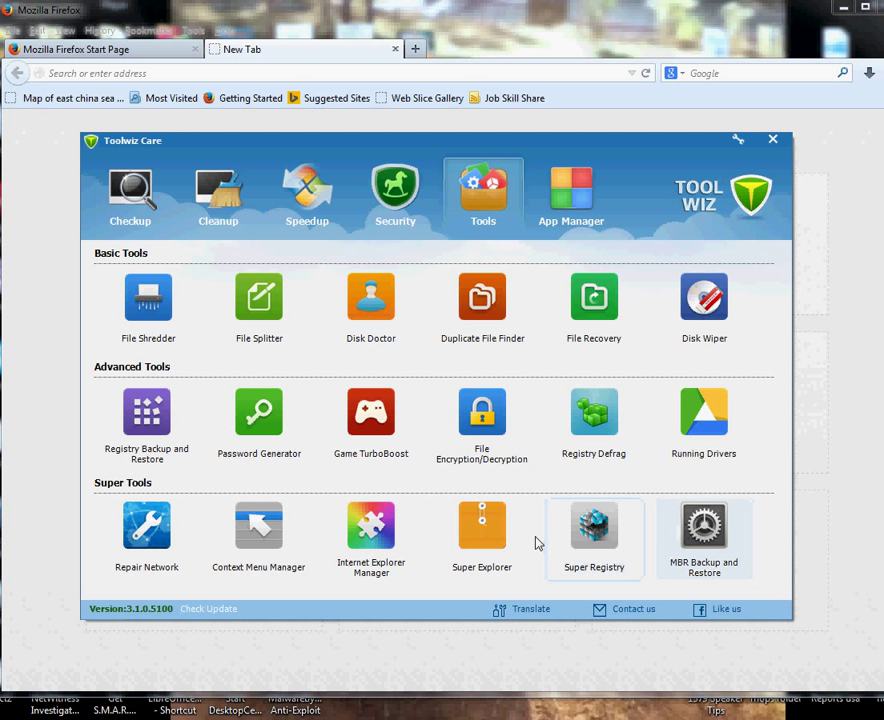
pyautogui.click(371, 527)
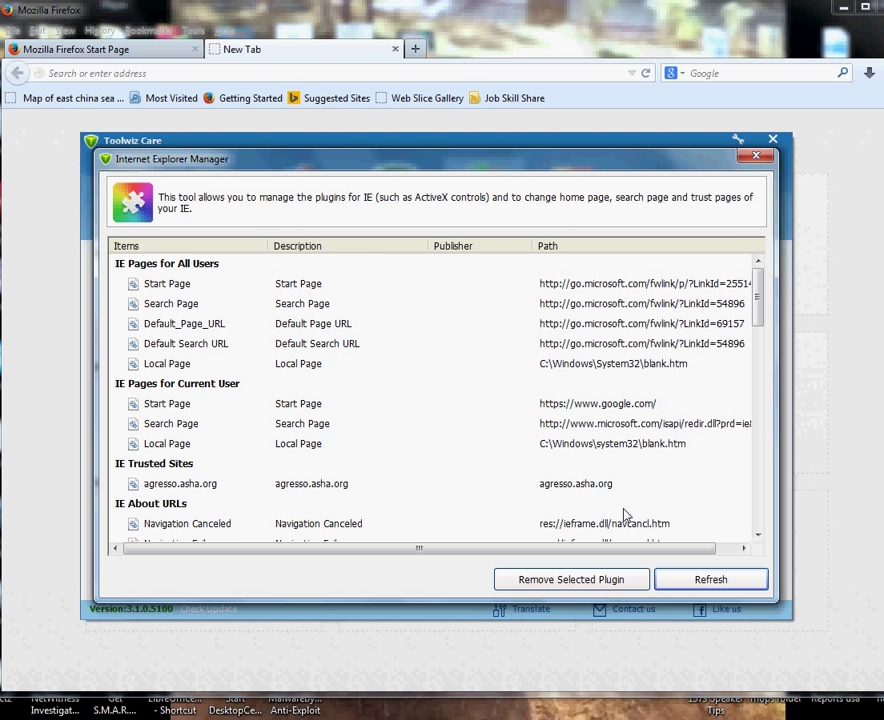
pyautogui.moveTo(754, 276); pyautogui.dragTo(762, 300)
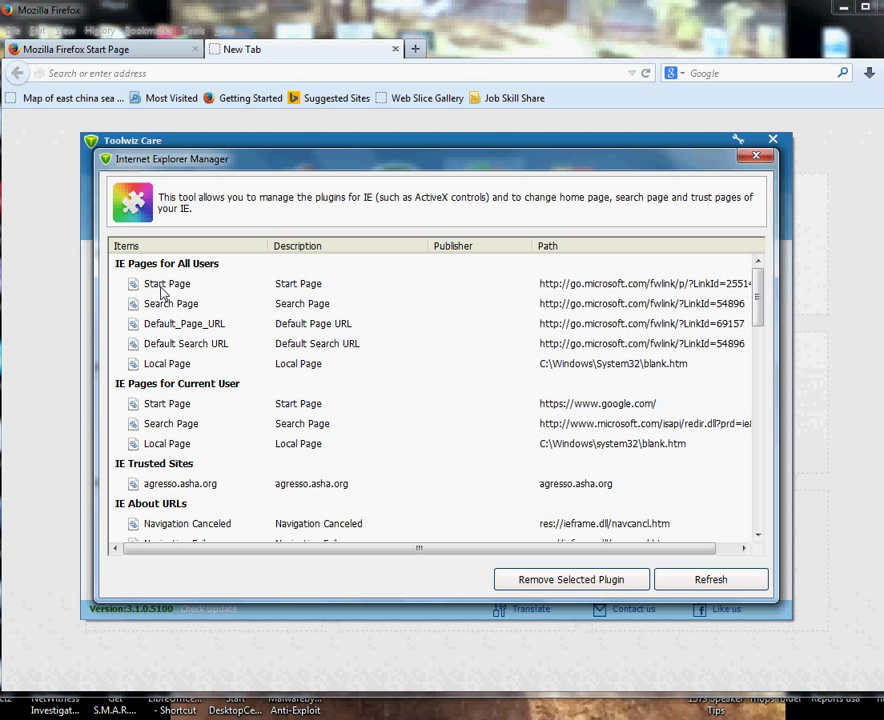
pyautogui.click(566, 290)
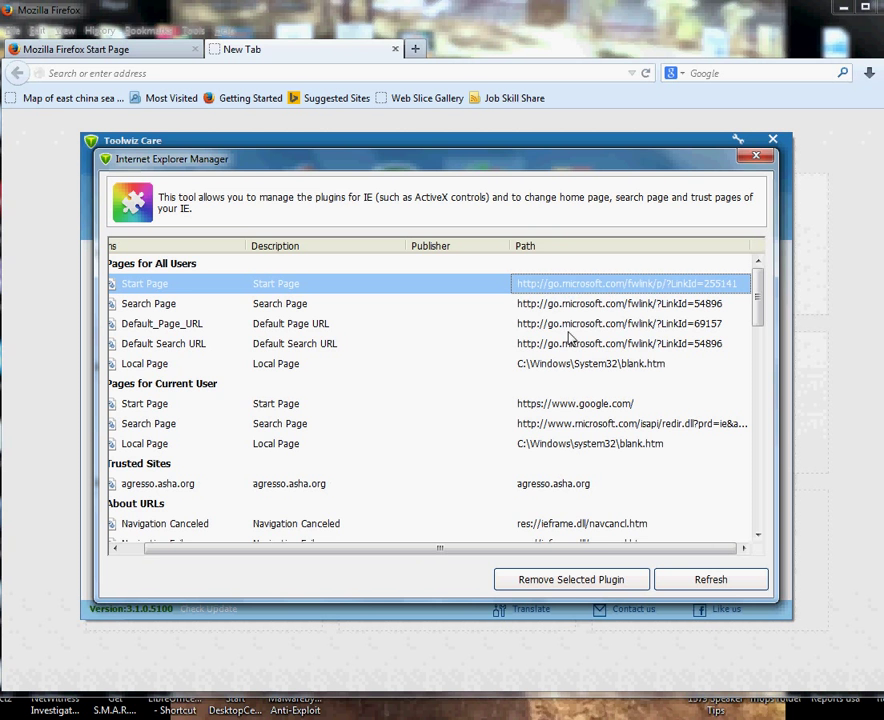
pyautogui.moveTo(605, 552); pyautogui.dragTo(486, 552)
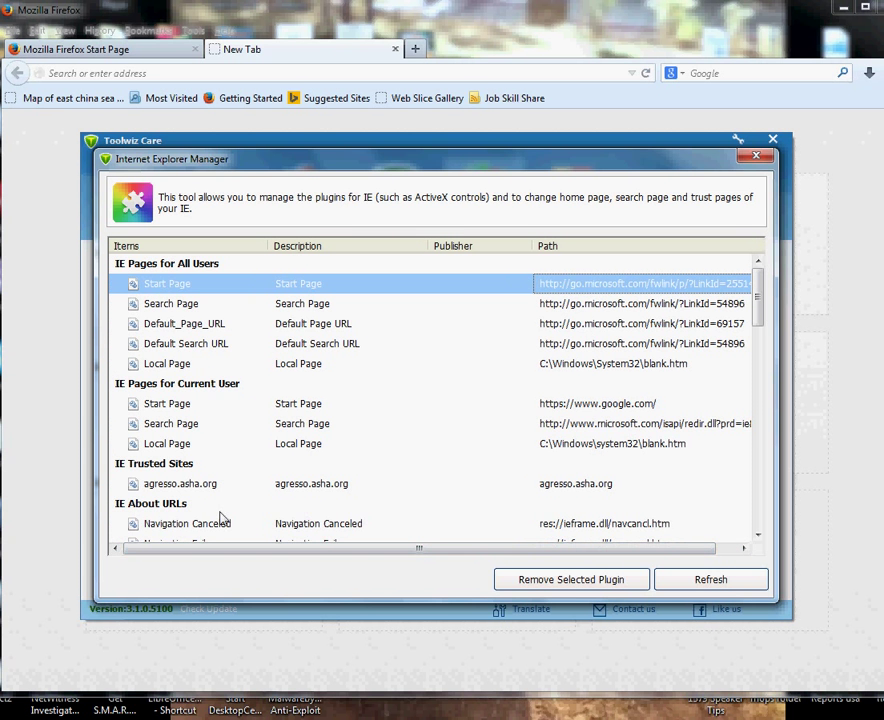
pyautogui.scroll(-3, 224, 518)
pyautogui.scroll(-4, 224, 520)
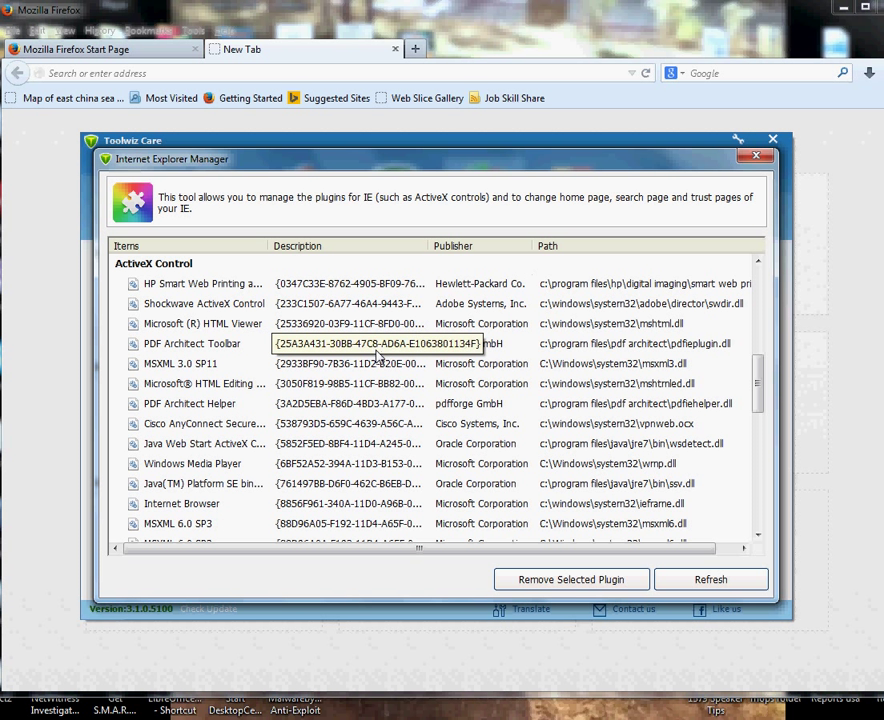
pyautogui.scroll(-10, 605, 380)
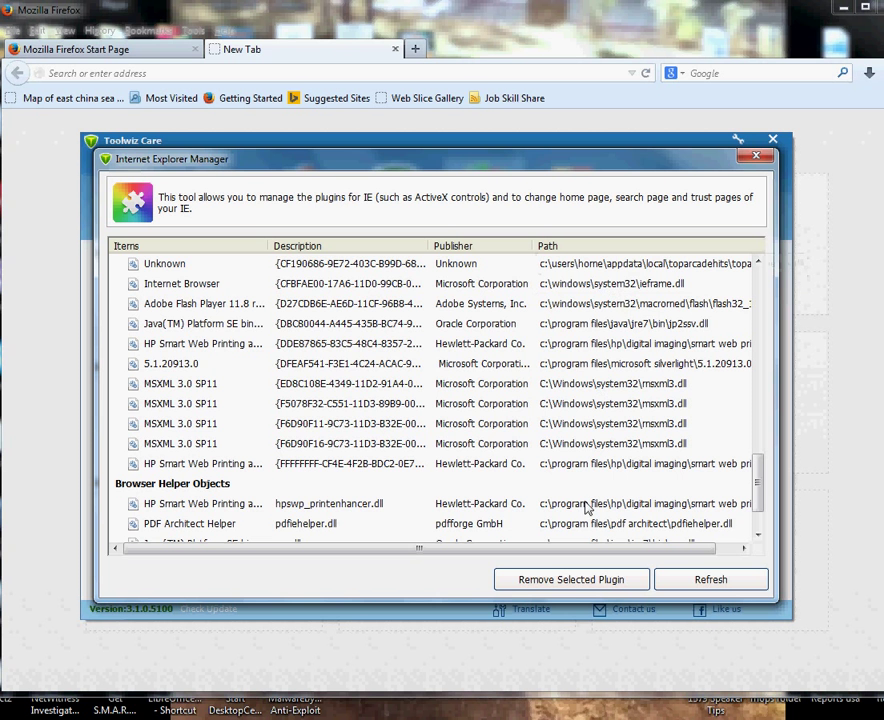
pyautogui.hscroll(2, 643, 549)
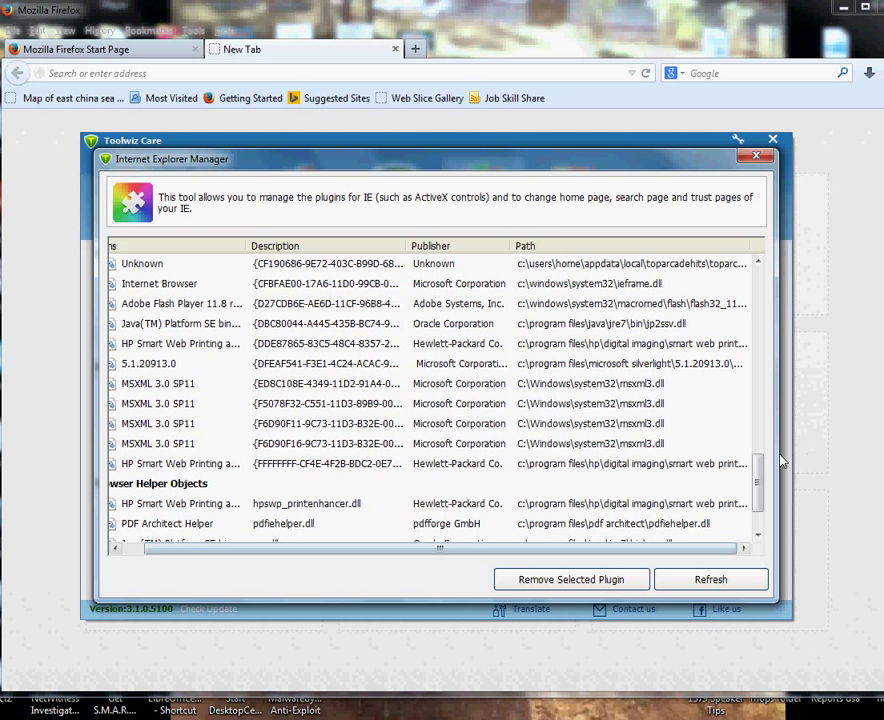
# Step: Close the Internet Explorer Manager, then browse App Manager's All Programs group
pyautogui.click(756, 155)
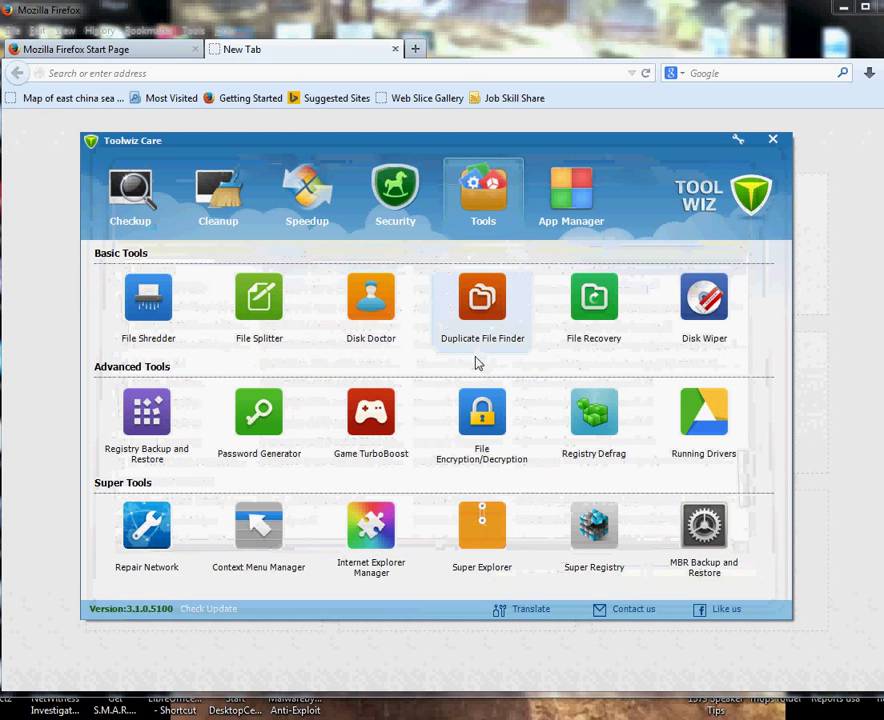
pyautogui.click(565, 216)
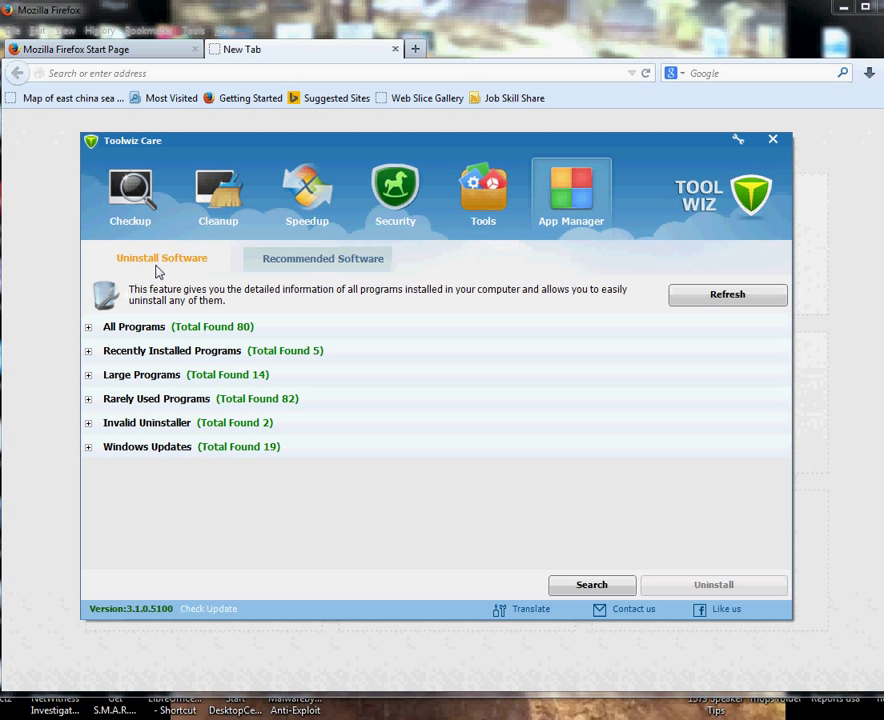
pyautogui.click(88, 330)
pyautogui.click(188, 372)
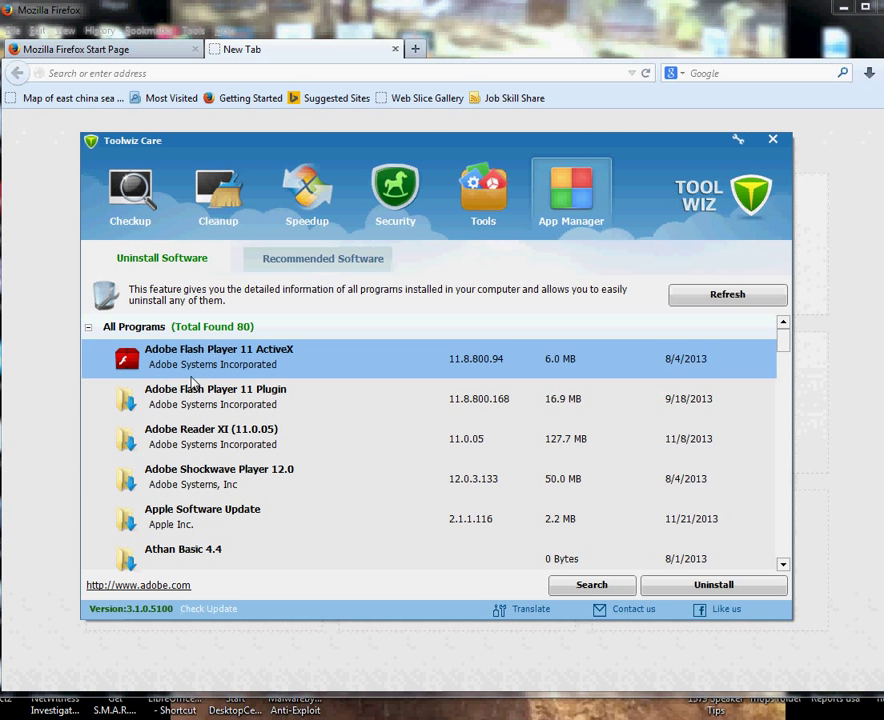
pyautogui.scroll(-8, 262, 424)
pyautogui.scroll(8, 229, 458)
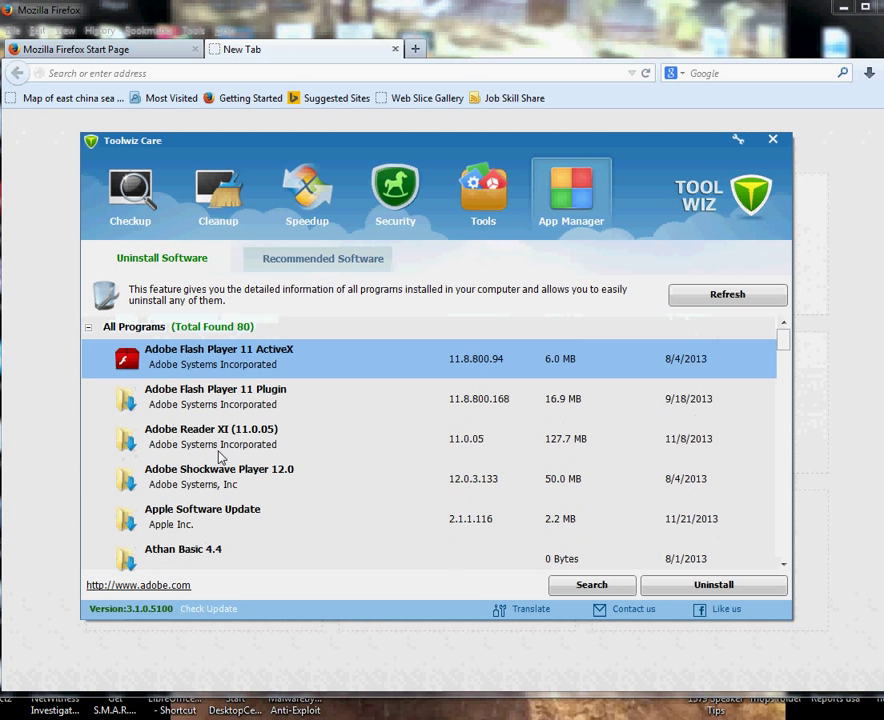
pyautogui.click(89, 328)
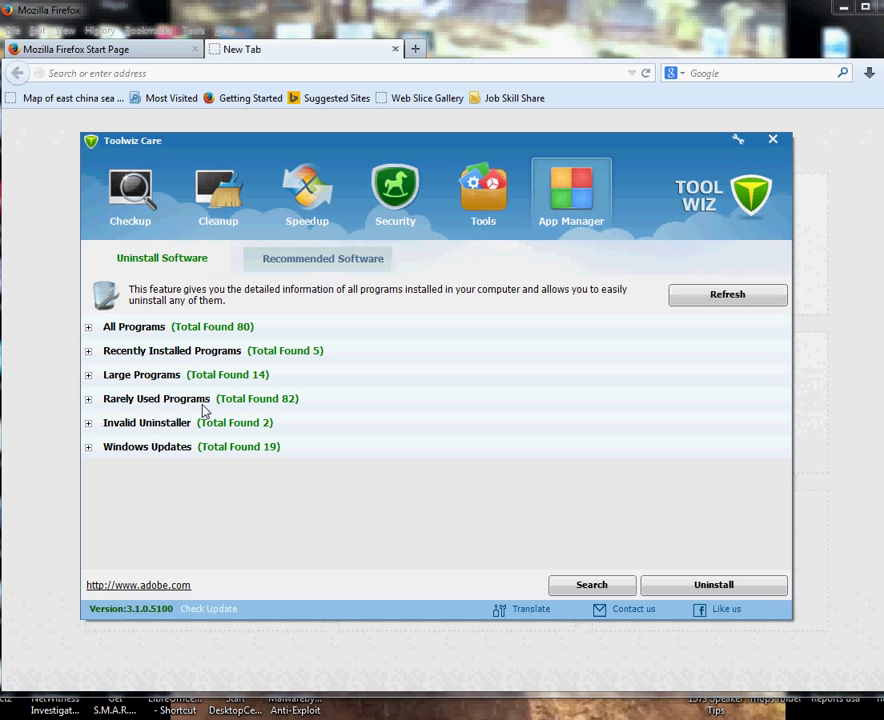
# Step: Expand the Rarely Used Programs group and scroll through its entries
pyautogui.click(88, 399)
pyautogui.scroll(-7, 110, 432)
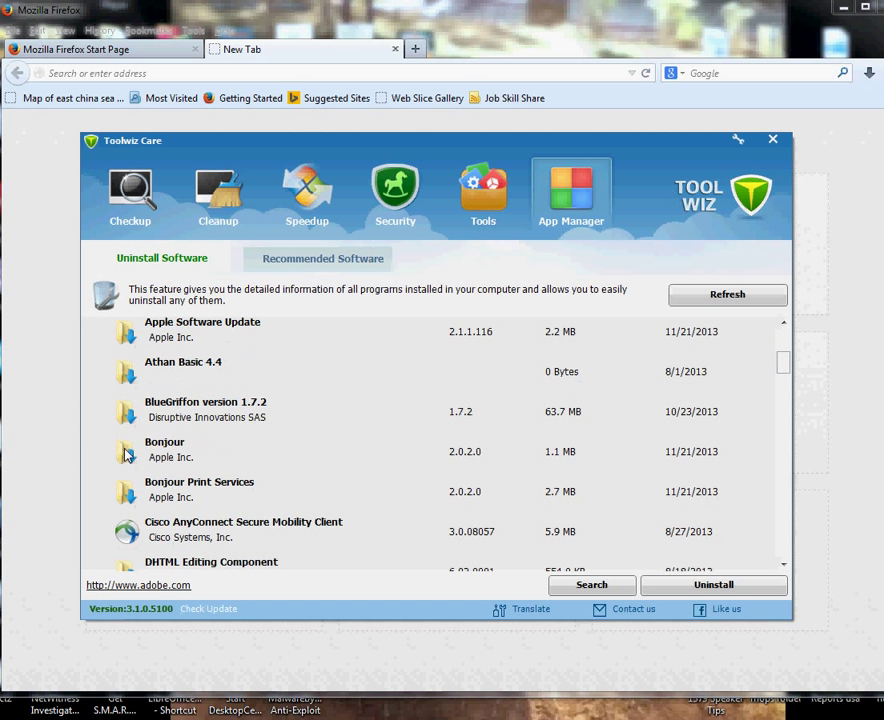
pyautogui.scroll(-5, 127, 455)
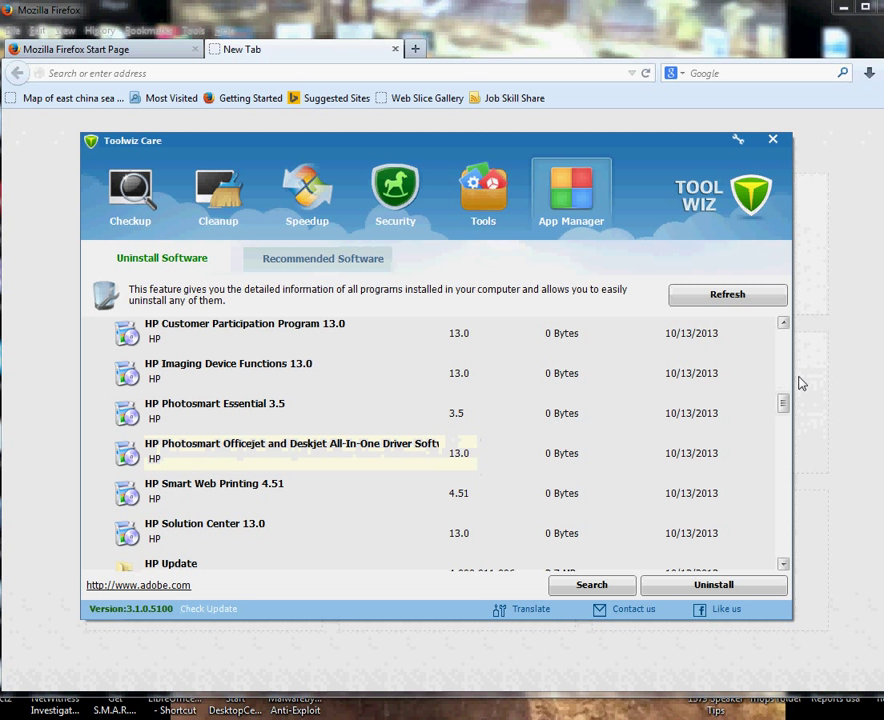
pyautogui.moveTo(783, 401); pyautogui.dragTo(780, 352)
# Step: Browse the Recommended Software categories, selecting the avast!, Avira and Microsoft Security Essentials anti-virus picks
pyautogui.click(310, 265)
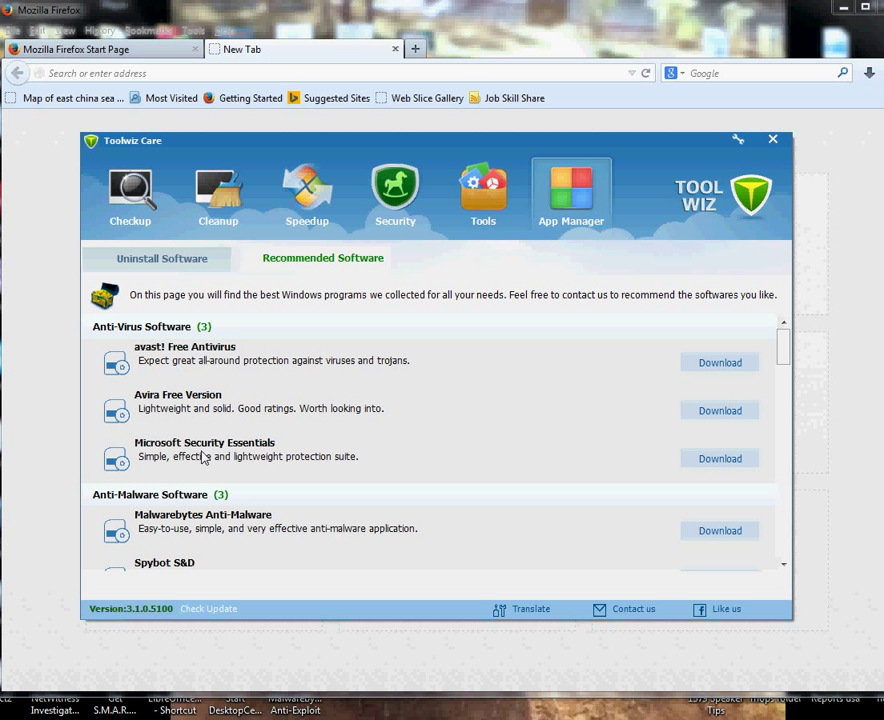
pyautogui.moveTo(284, 438); pyautogui.dragTo(229, 432)
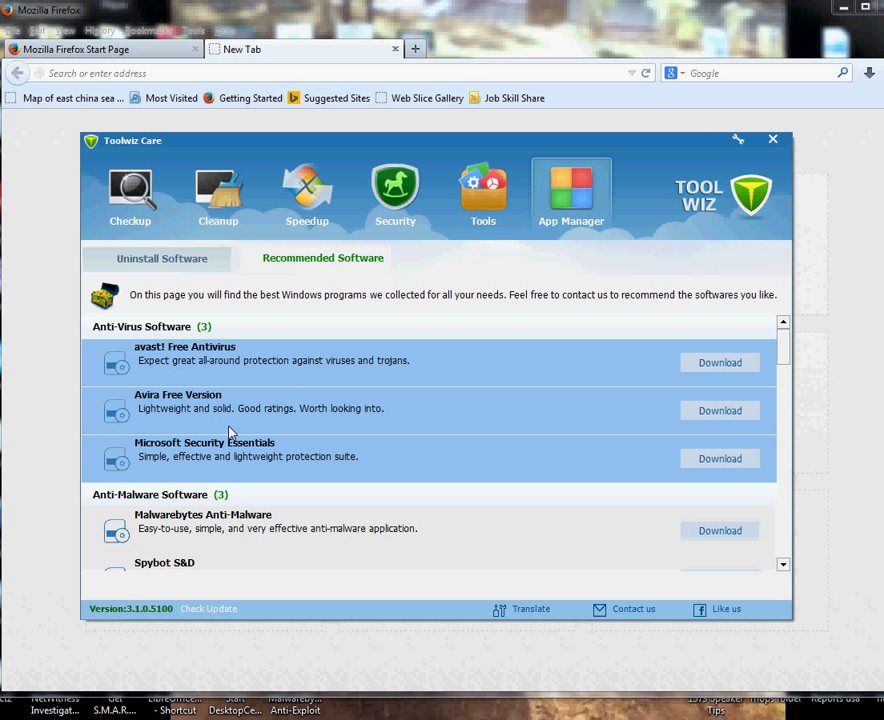
pyautogui.click(298, 456)
pyautogui.moveTo(298, 456); pyautogui.dragTo(178, 370)
pyautogui.scroll(-2, 200, 480)
pyautogui.scroll(-1, 214, 492)
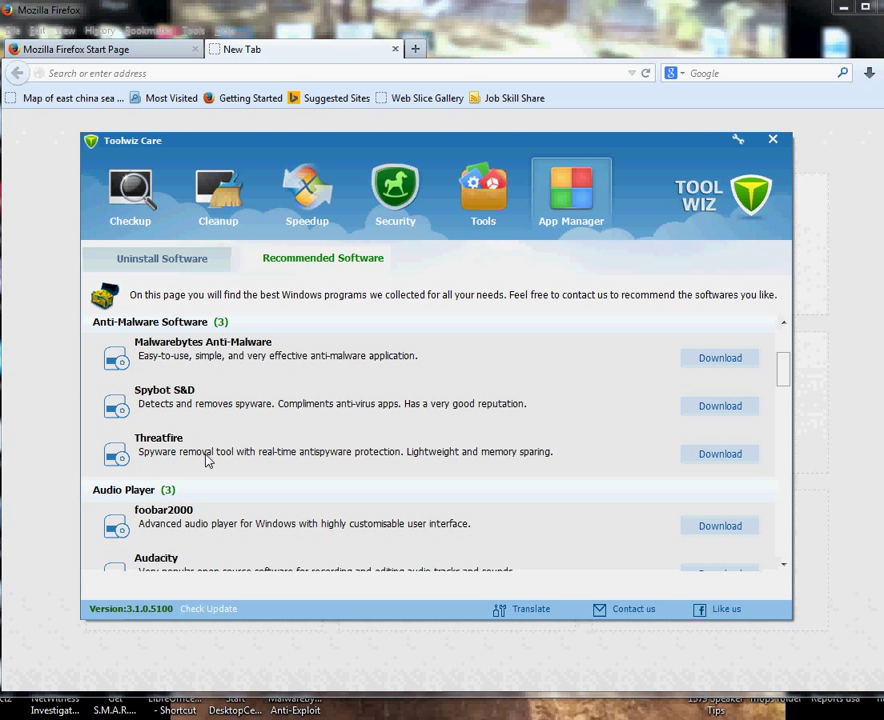
pyautogui.scroll(-8, 207, 460)
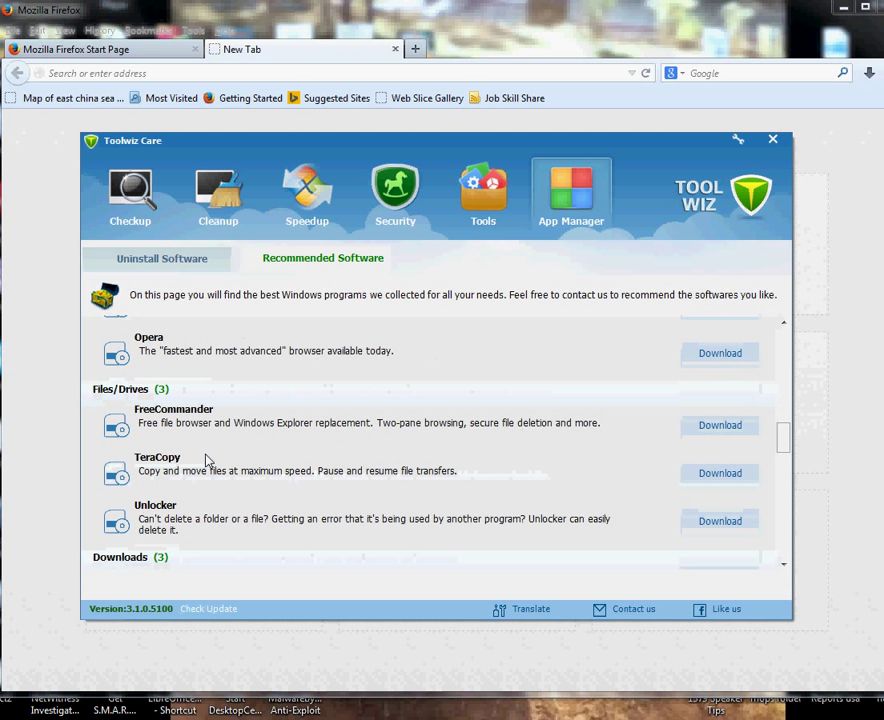
pyautogui.scroll(-2, 208, 466)
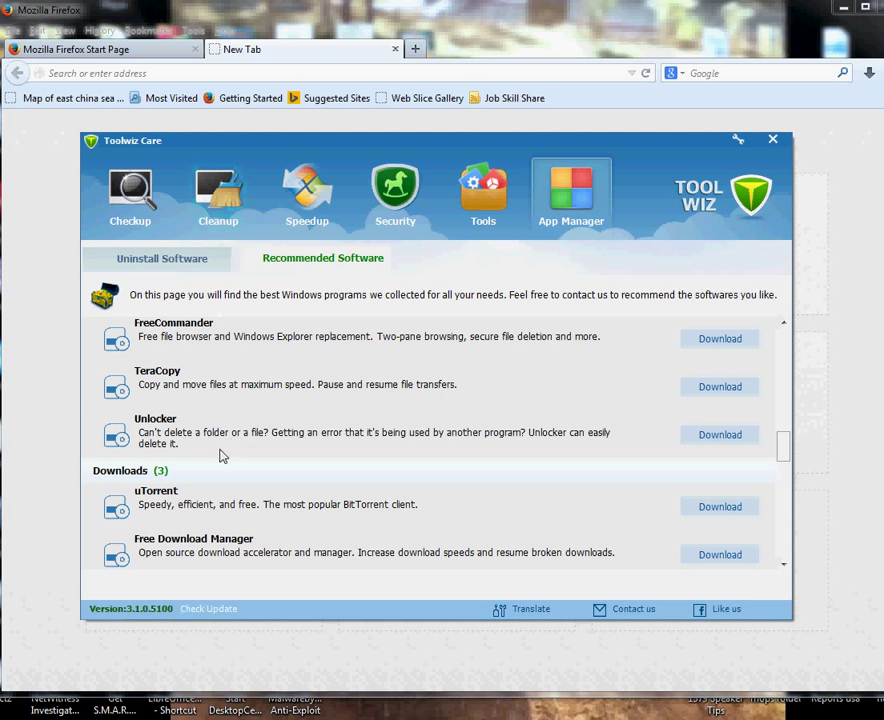
pyautogui.scroll(2, 305, 528)
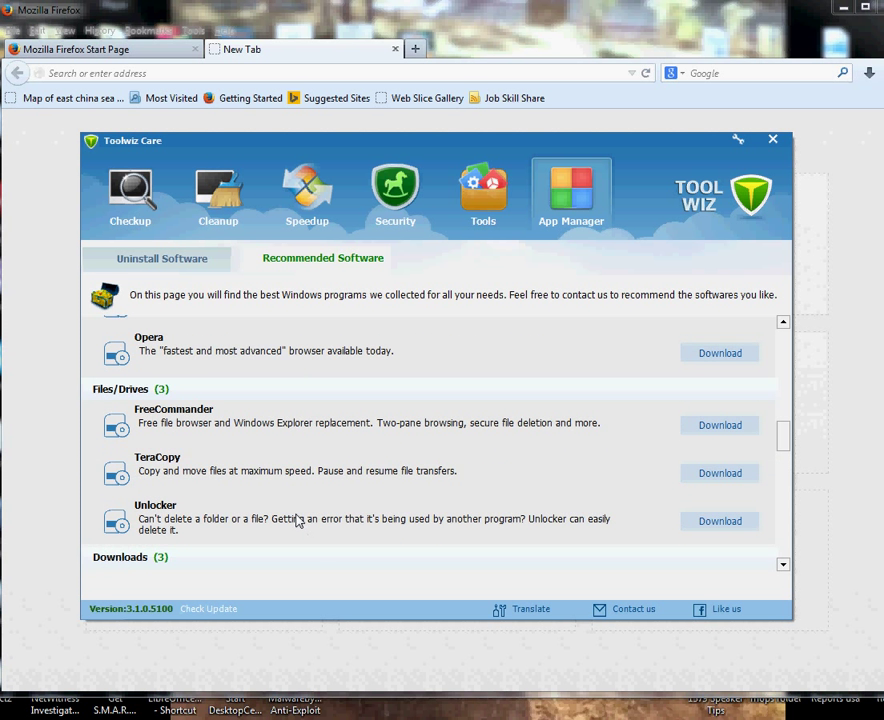
pyautogui.scroll(10, 295, 520)
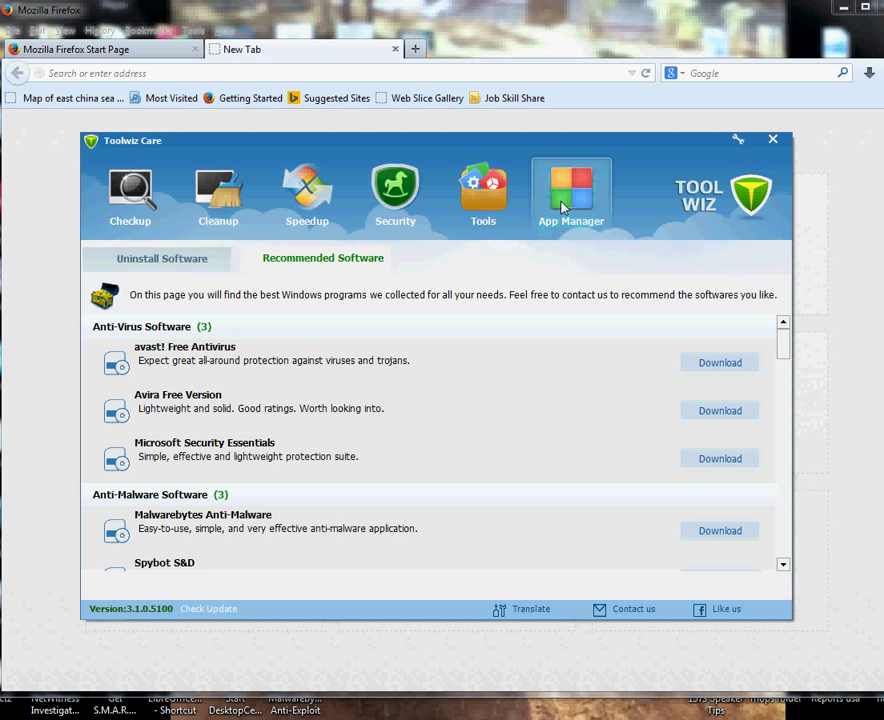
pyautogui.click(737, 143)
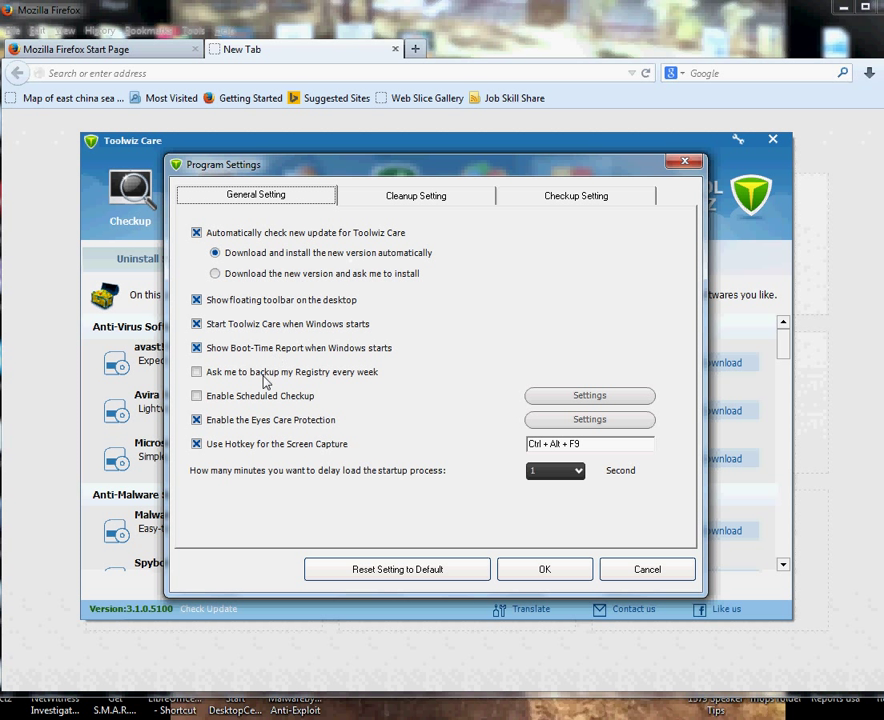
pyautogui.click(401, 203)
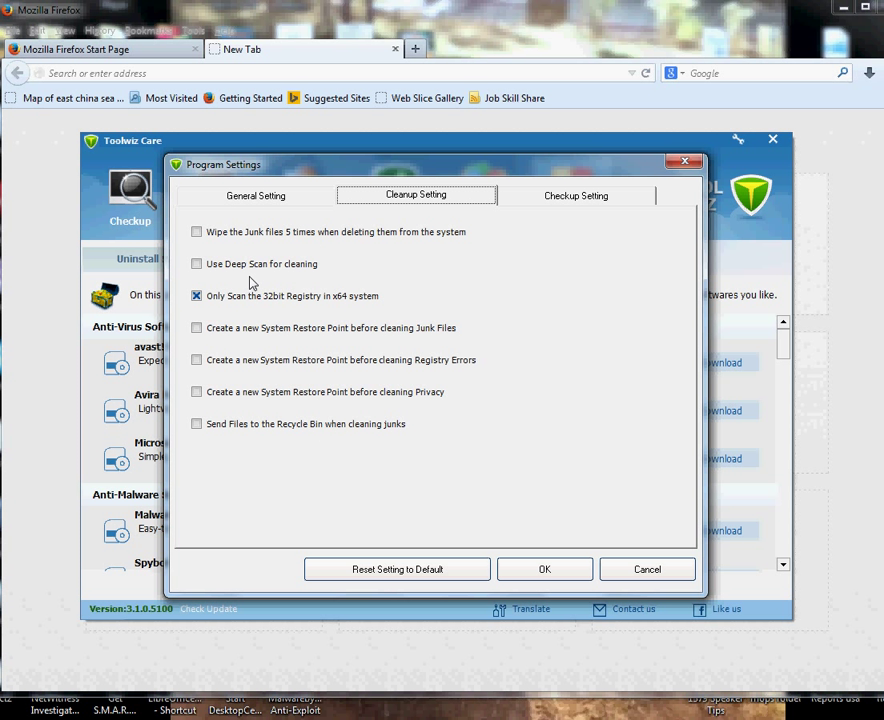
pyautogui.click(684, 162)
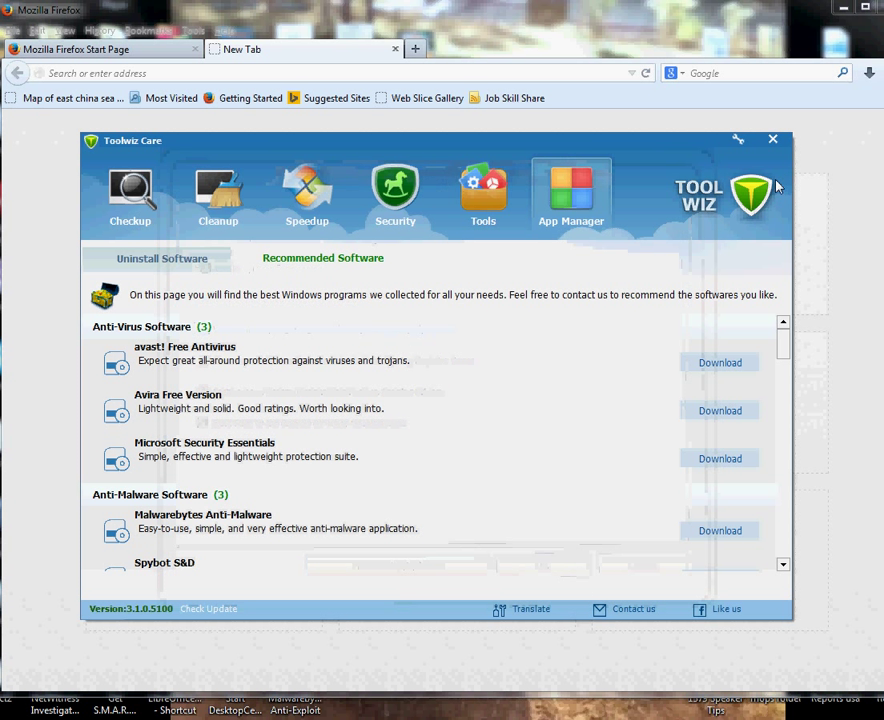